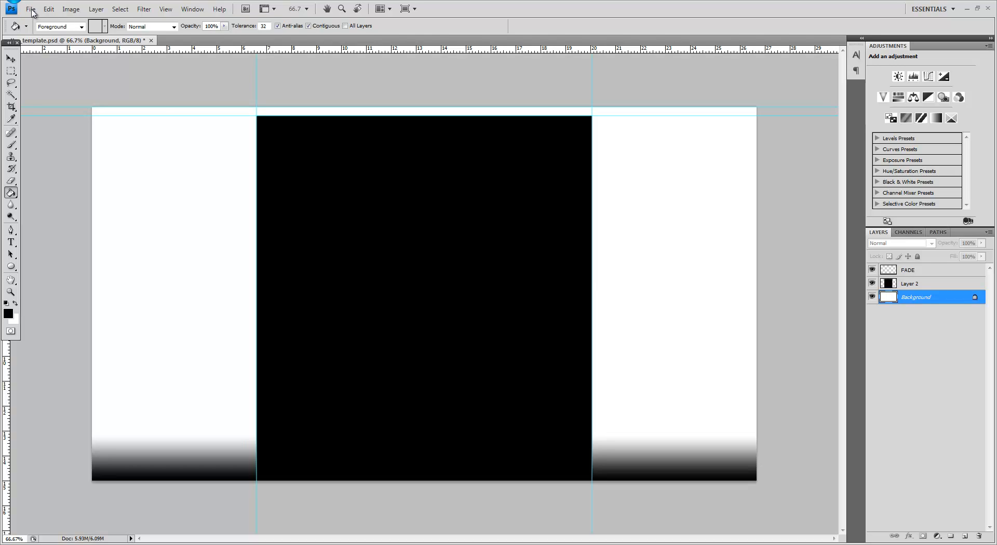
Step: Place the overwatch one image above the Background layer and hide Layer 2
left_click(31, 10)
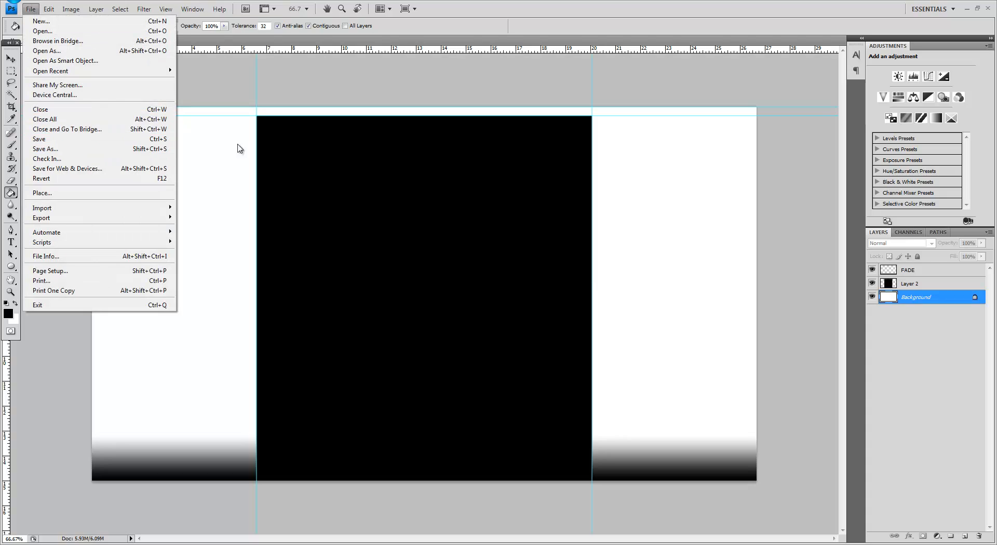
left_click(411, 247)
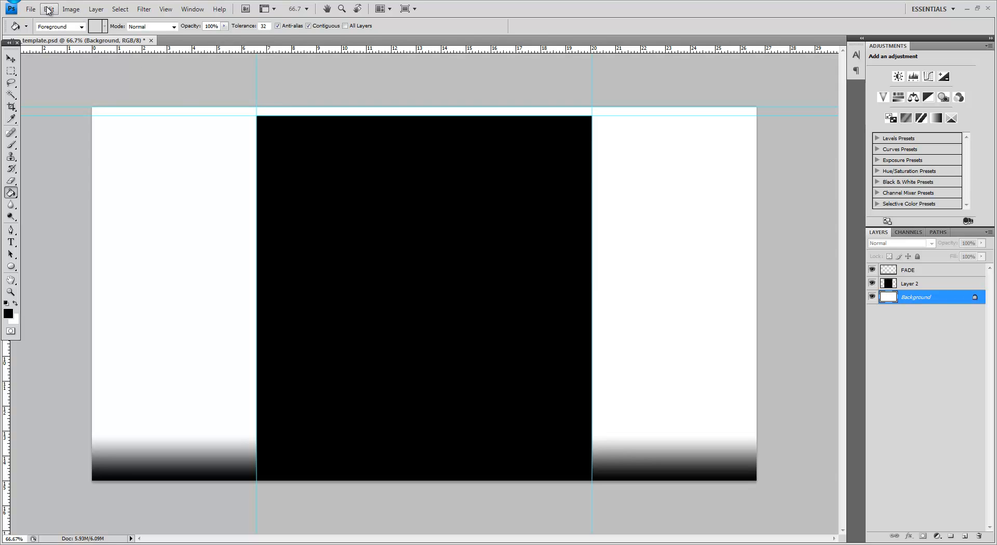
left_click(31, 8)
left_click(46, 193)
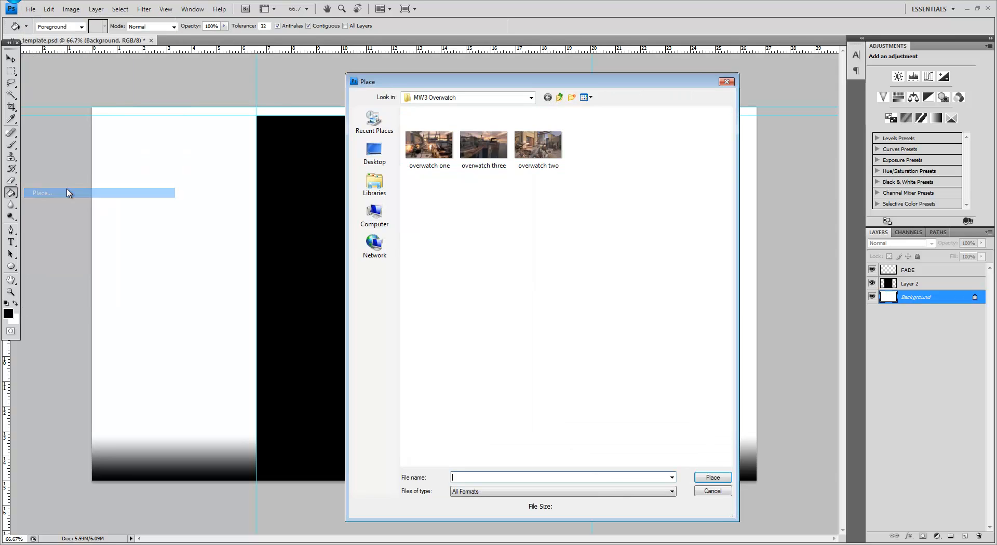
double_click(378, 148)
key("Return")
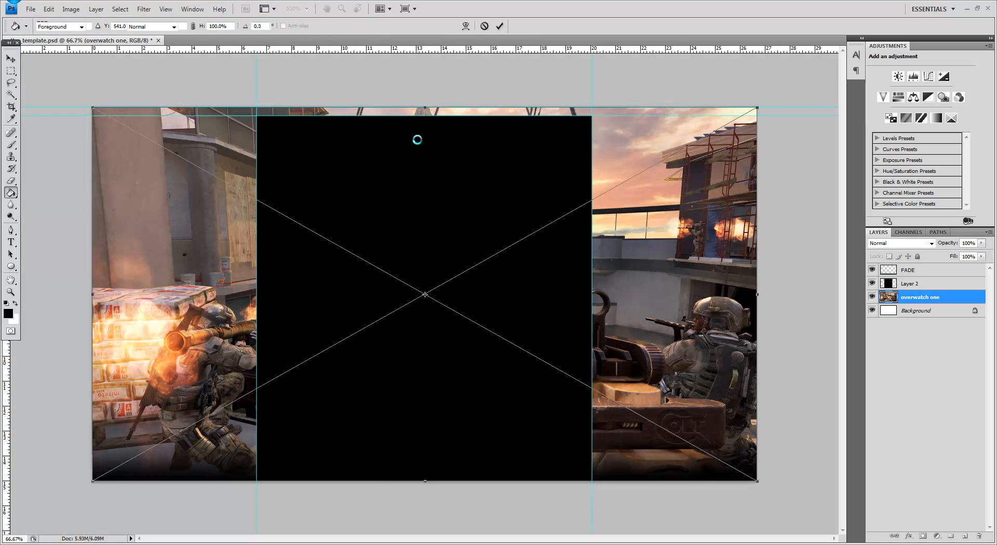
left_click(872, 284)
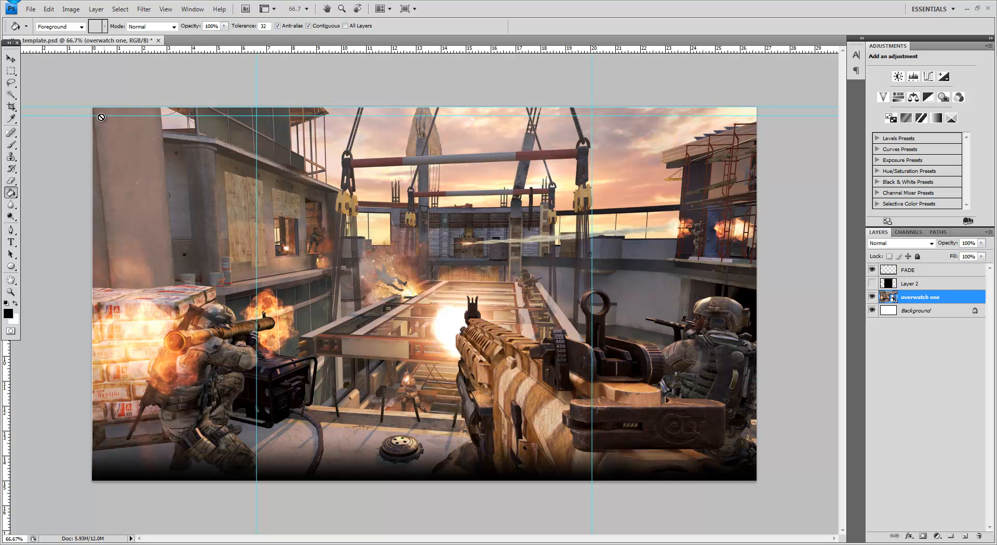
Step: Place the overwatch two image and scale it to 130.5% so it fills the whole canvas
left_click(11, 59)
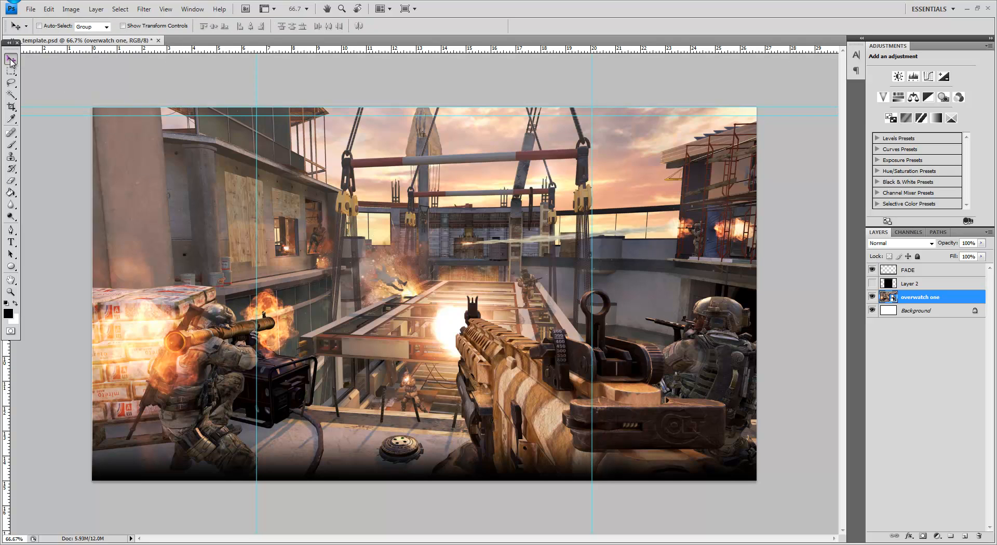
left_click(32, 10)
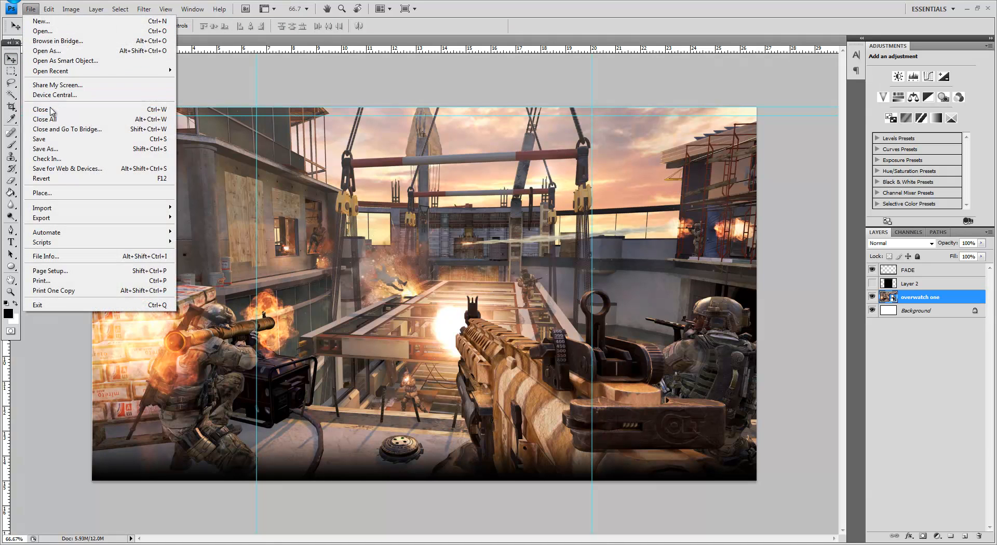
left_click(57, 194)
double_click(525, 146)
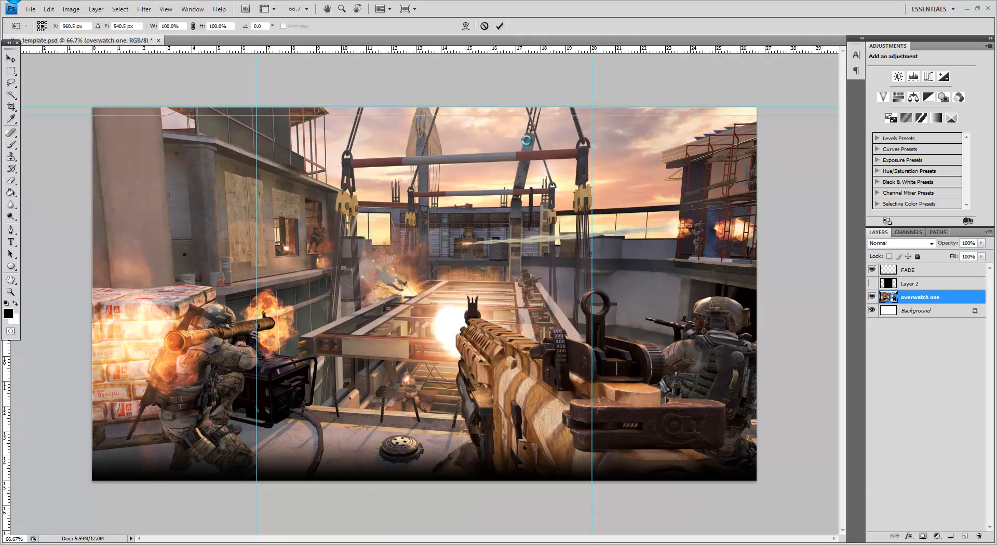
left_click_drag(545, 341, 466, 296)
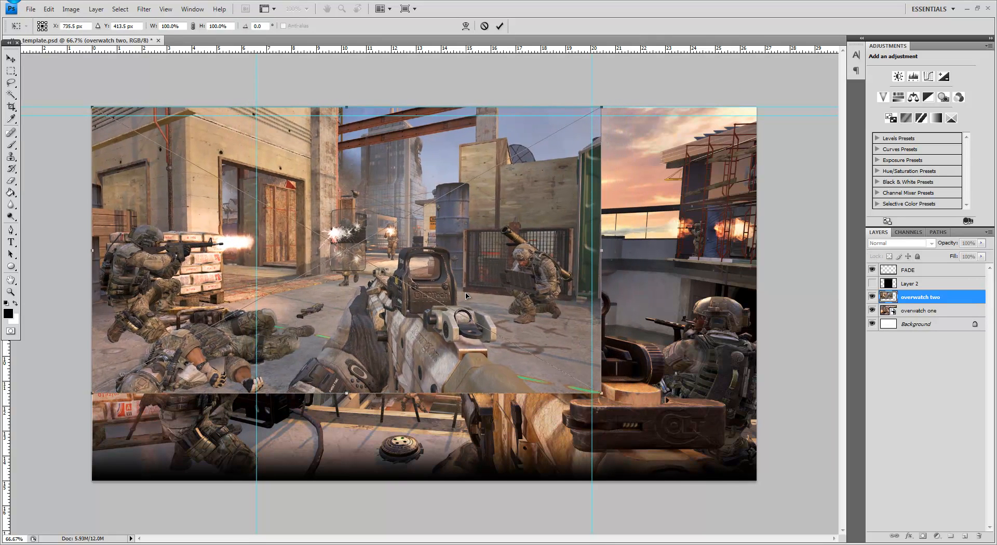
left_click_drag(601, 393, 756, 482)
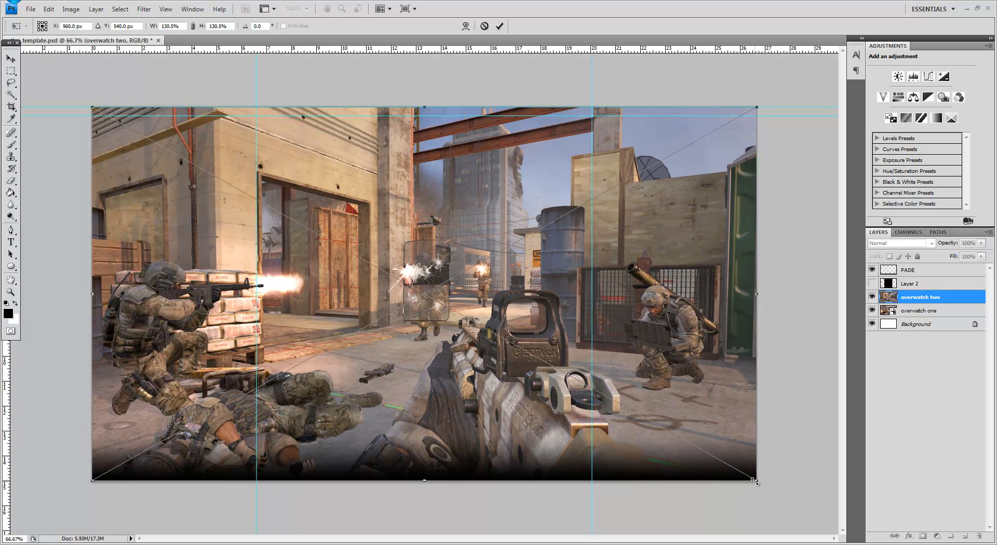
key("Return")
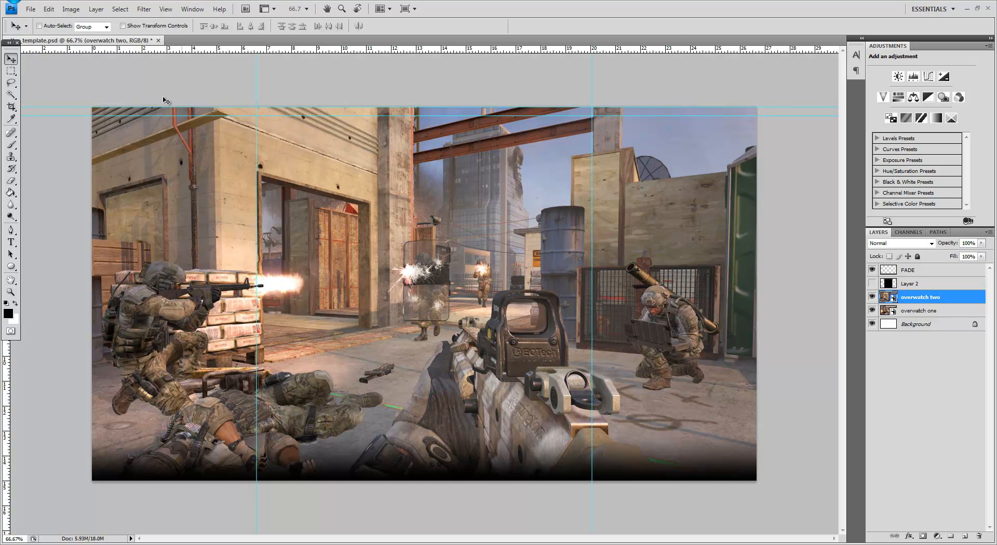
Step: Try placing the overwatch three image over the canvas and delete its layer
left_click(31, 10)
left_click(30, 9)
left_click(30, 9)
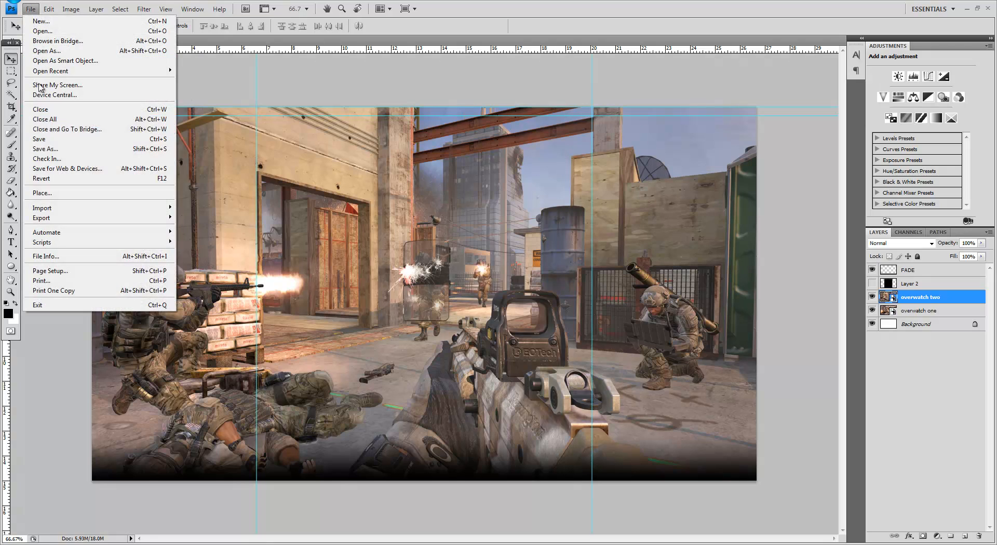
left_click(63, 194)
left_click(506, 144)
double_click(507, 143)
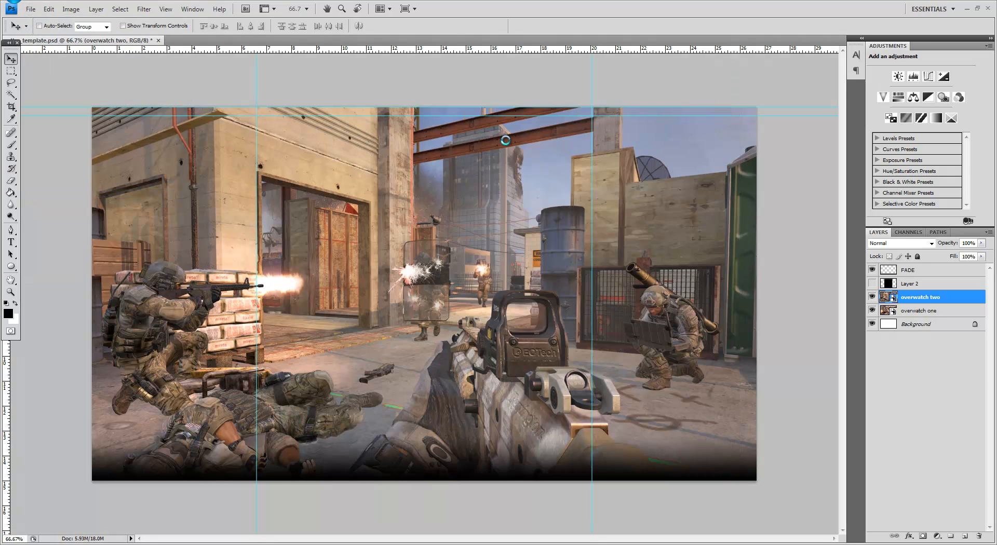
key("Return")
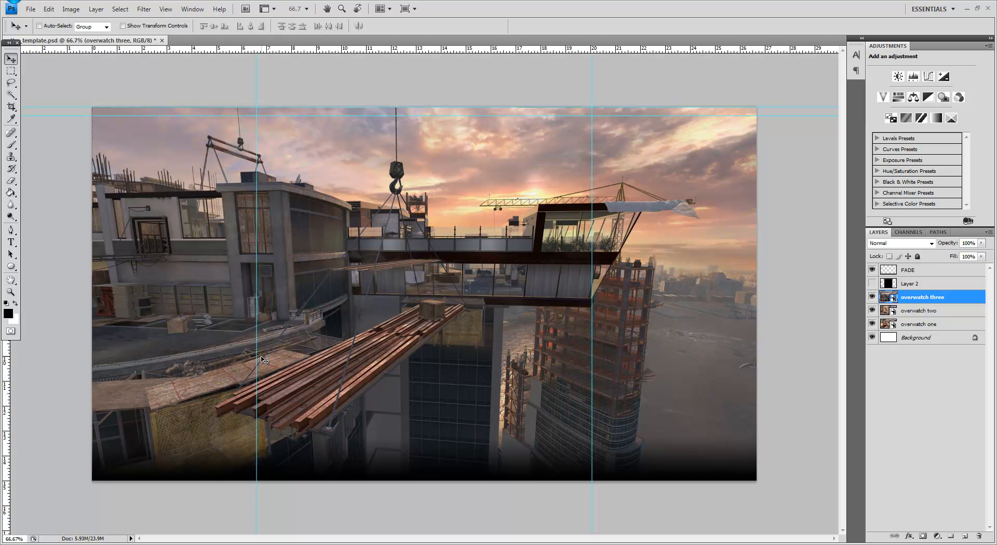
key("Delete")
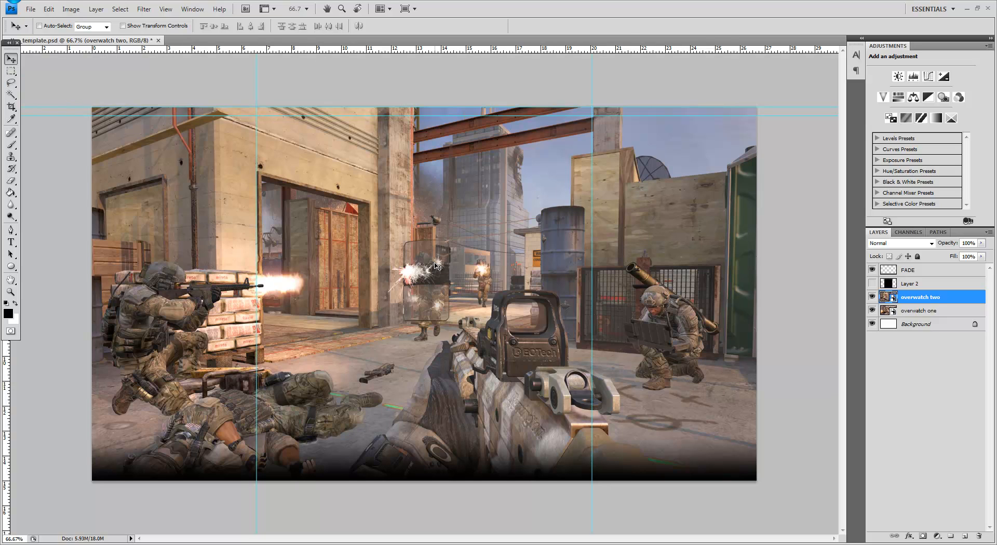
Step: Nudge the overwatch two image slightly to the left, leaving a narrow strip uncovered along the canvas's right edge
left_click(872, 284)
key("Left")
key("Left")
key("Left")
key("Left")
key("Left")
key("Left")
key("Left")
key("Left")
key("Left")
key("Left")
key("Left")
key("Left")
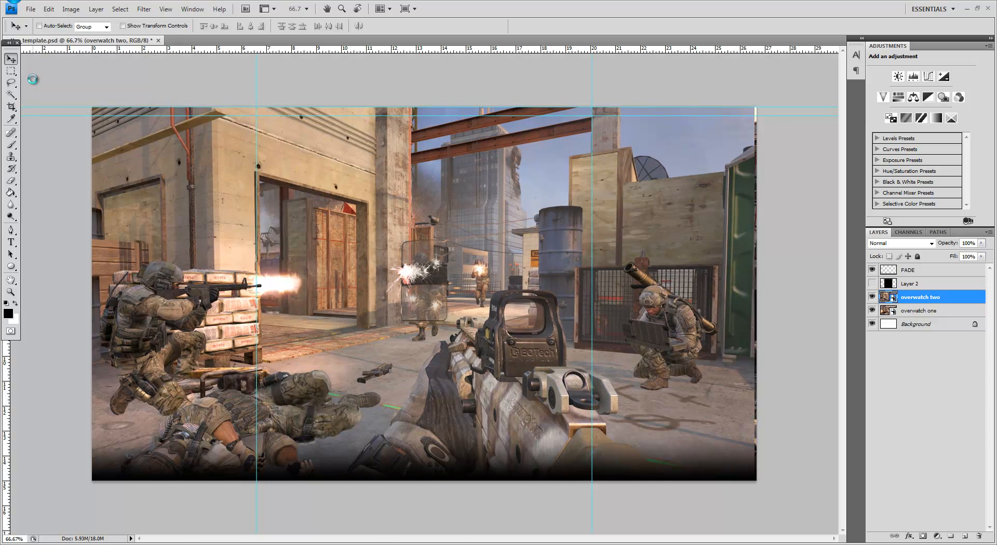
key("Left")
key("Left")
key("Left")
key("Left")
key("Left")
key("Left")
key("Left")
key("Left")
key("Left")
key("Left")
key("Left")
key("Left")
key("Left")
key("Left")
key("Left")
key("Left")
key("Left")
key("Left")
key("Left")
key("Left")
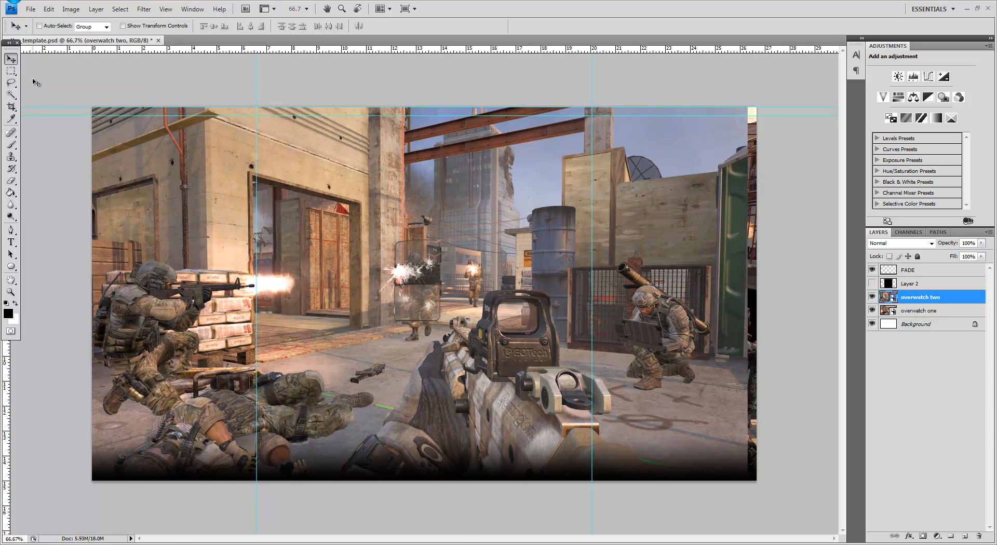
key("Left")
key("Left")
key("Left")
key("Left")
key("Left")
key("Left")
key("Left")
key("Left")
key("Left")
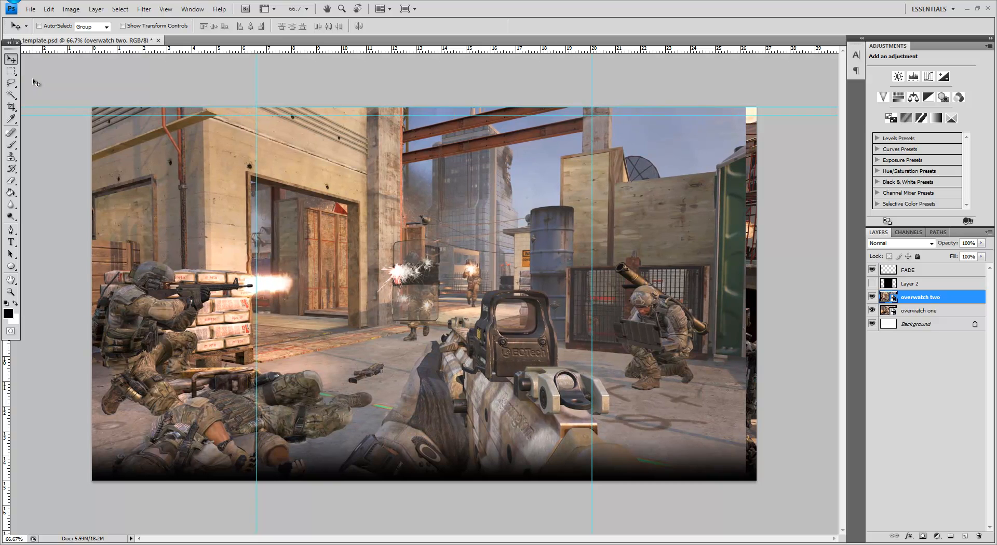
key("Left")
key("Left")
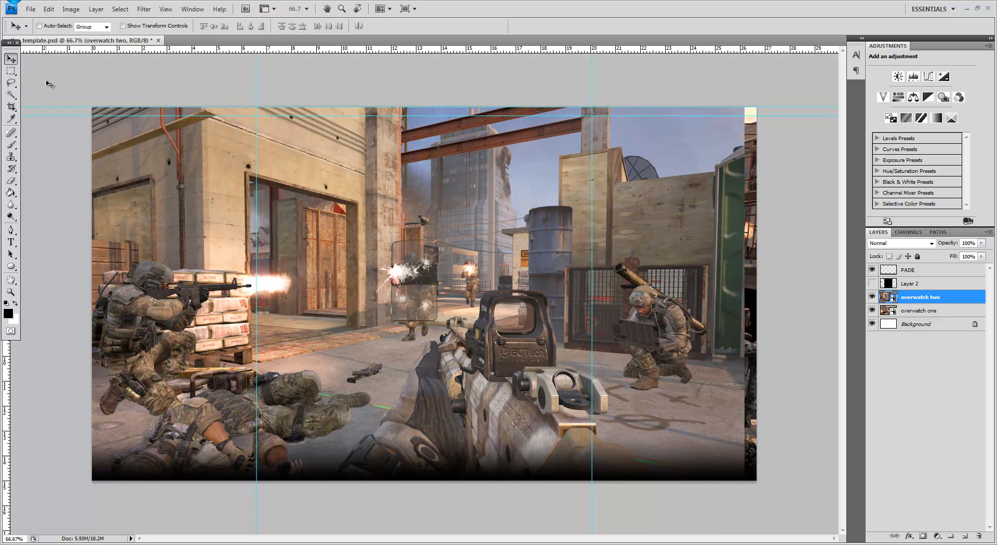
Step: Hide the overwatch two layer and flip the overwatch one image horizontally
left_click(872, 297)
left_click(870, 297)
left_click(872, 297)
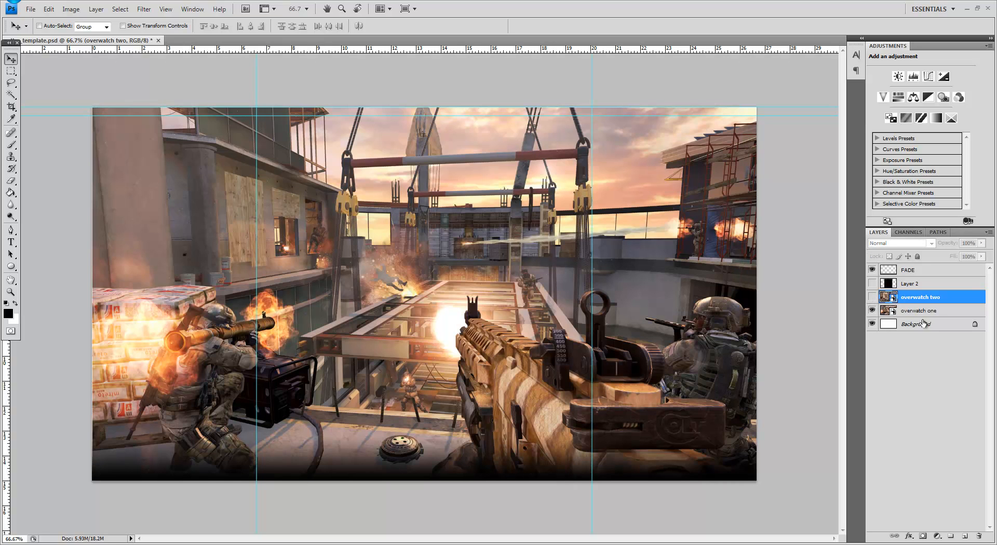
left_click(922, 311)
key("ctrl+t")
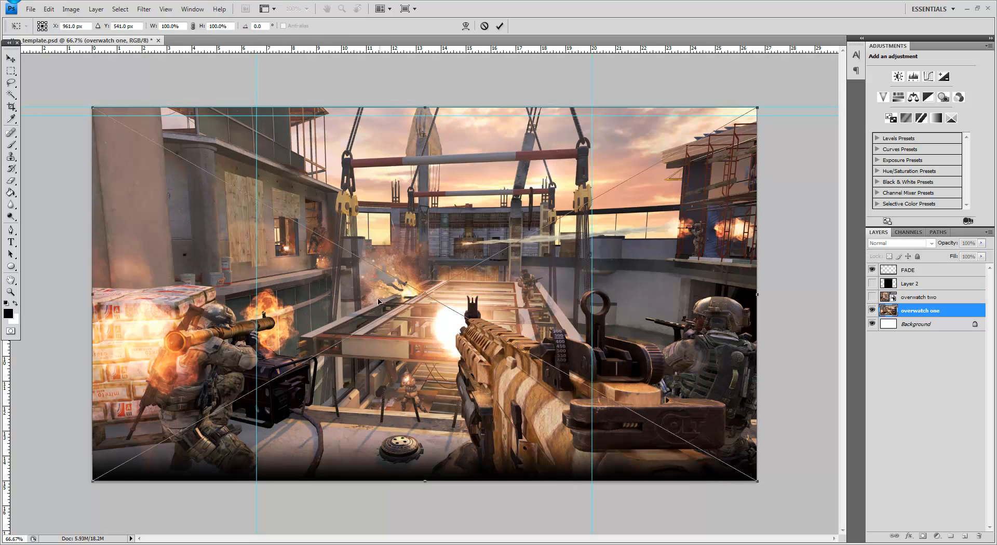
right_click(362, 305)
left_click(404, 449)
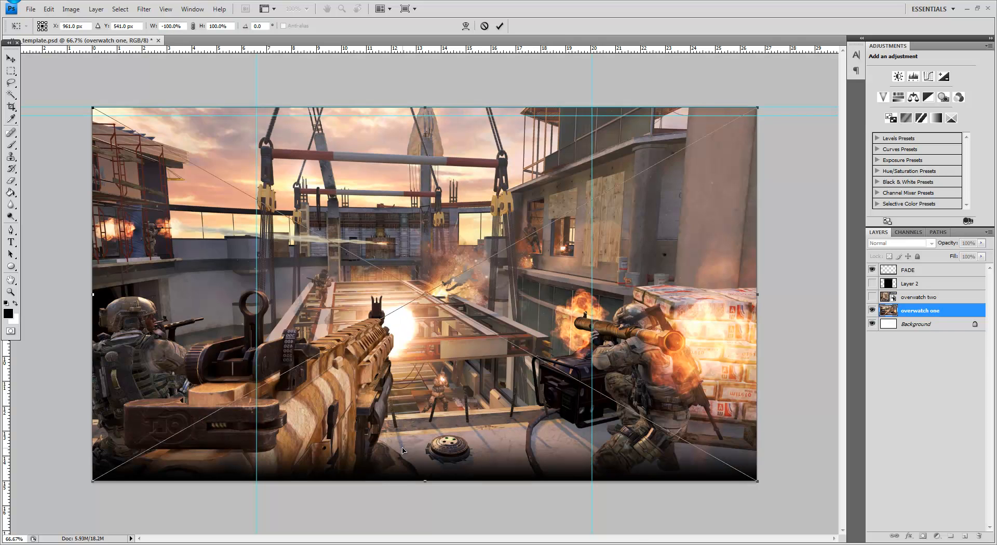
key("Return")
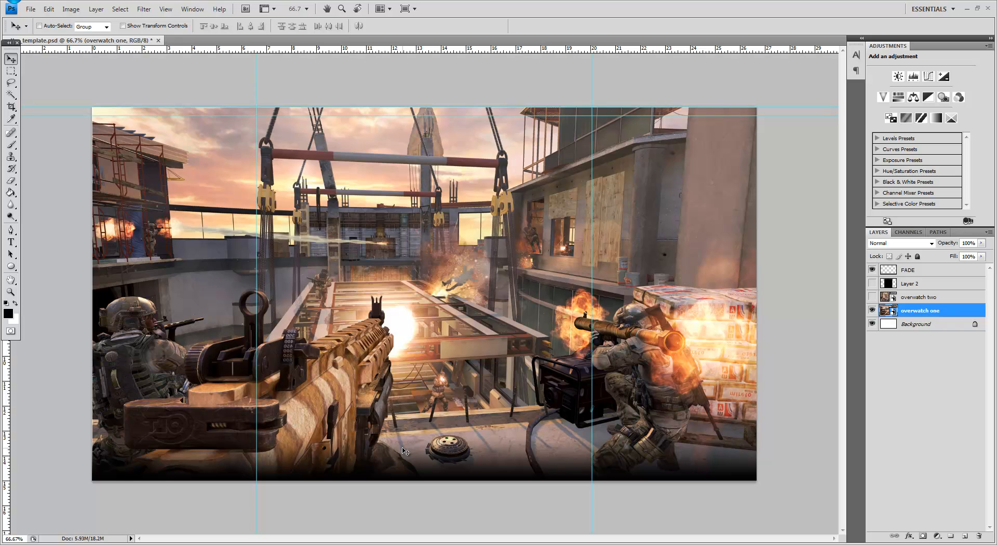
Step: Move the flipped overwatch one image about 130 px to the right
key("Right")
key("Right")
key("Right")
key("Right")
key("Right")
key("Right")
key("Right")
key("Right")
key("Right")
key("Right")
key("Right")
key("Right")
key("Right")
key("Right")
key("Right")
key("Right")
key("Right")
key("Right")
key("Right")
key("Right")
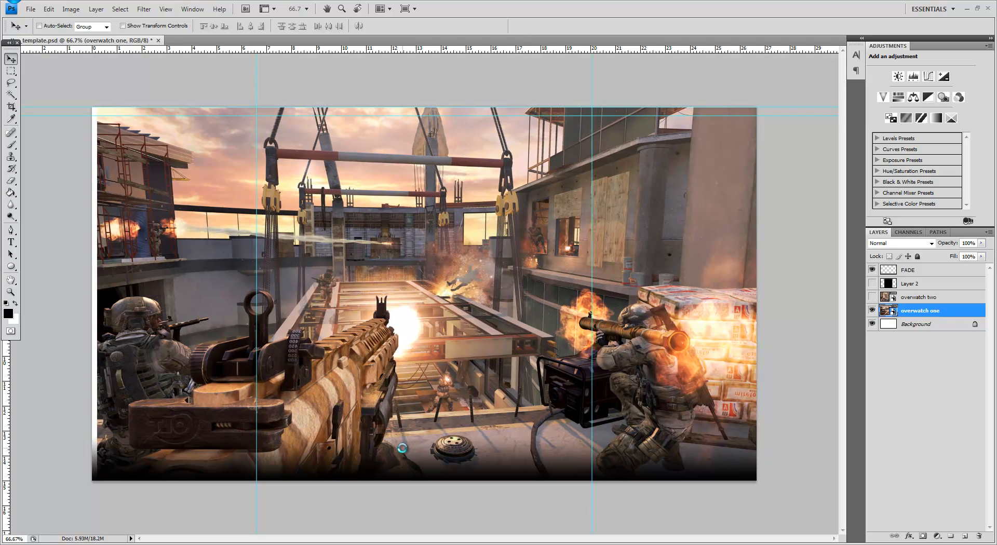
key("Right")
key("Right")
key("Right")
key("Right")
key("Right")
key("Right")
key("Right")
key("Right")
key("Right")
key("Right")
key("Right")
key("Right")
key("Right")
key("Right")
key("Right")
key("Right")
key("Right")
key("Right")
key("Right")
key("Right")
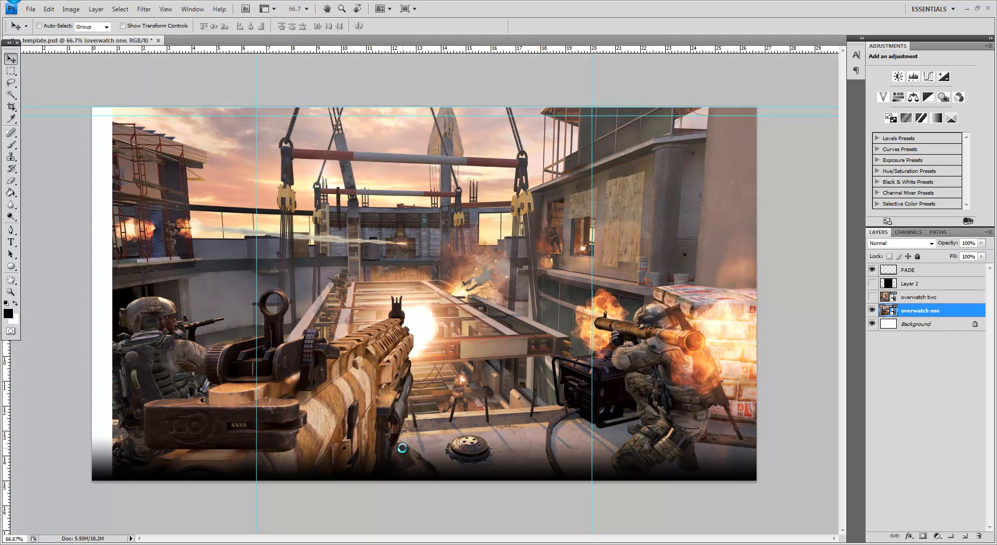
key("Right")
key("Right")
key("Right")
key("Right")
key("Right")
key("Right")
key("Right")
key("Right")
key("Right")
key("Right")
key("Right")
key("Right")
key("Right")
key("Right")
key("Right")
key("Right")
key("Right")
key("Right")
key("Right")
key("Right")
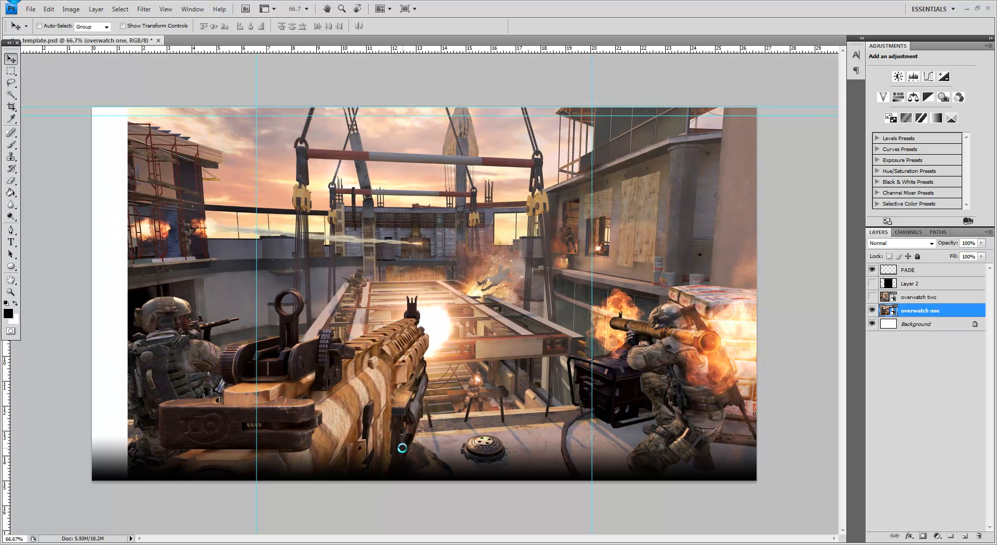
key("Right")
key("Right")
key("Right")
key("Right")
key("Right")
key("Right")
key("Right")
key("Right")
key("Right")
key("Right")
key("Right")
key("Right")
key("Right")
key("Right")
key("Right")
key("Right")
key("Right")
key("Right")
key("Right")
key("Right")
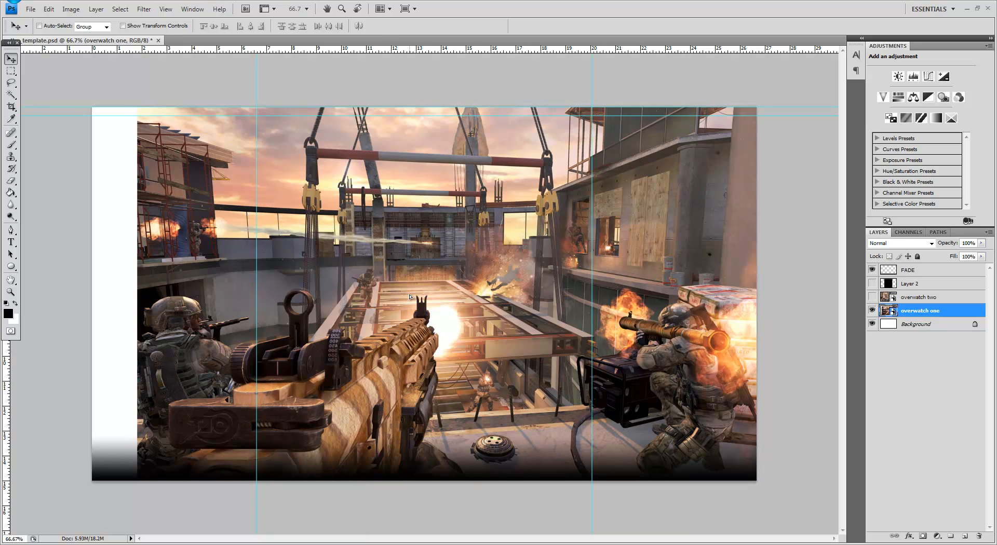
Step: Hide the FADE layer and check the extents of overwatch one with Free Transform
left_click(871, 270)
key("ctrl+t")
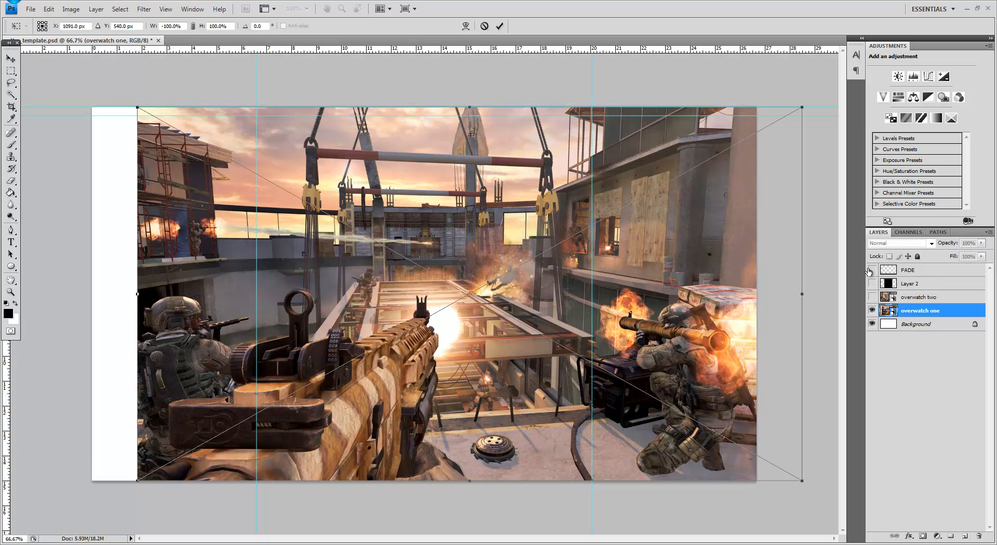
key("Return")
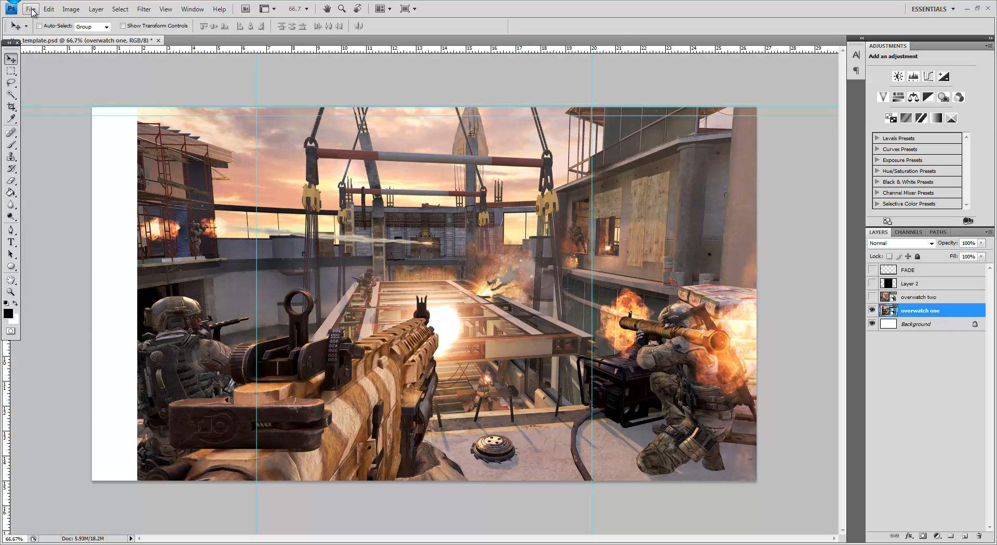
Step: Toggle the visibility of the overwatch two and overwatch one layers to compare the two images
left_click(872, 300)
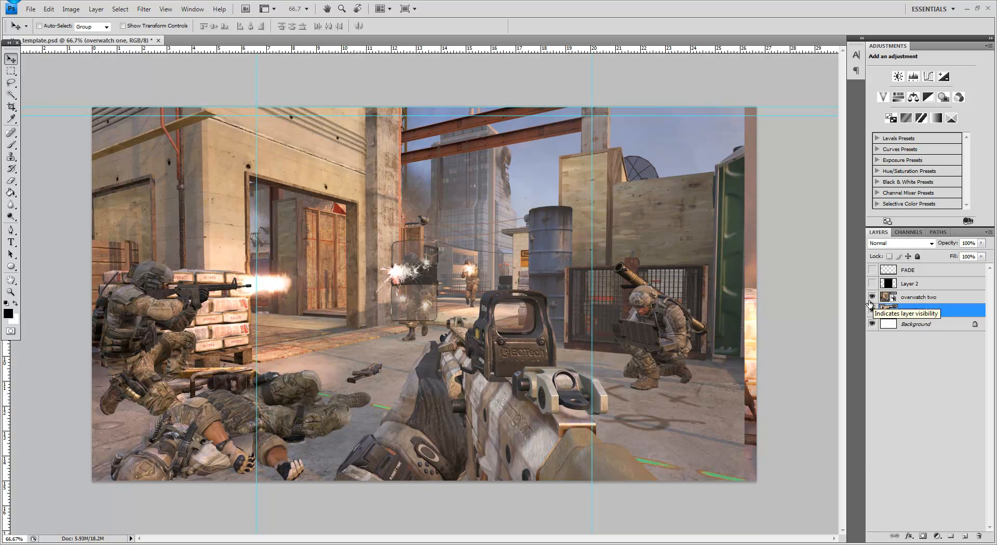
left_click(873, 299)
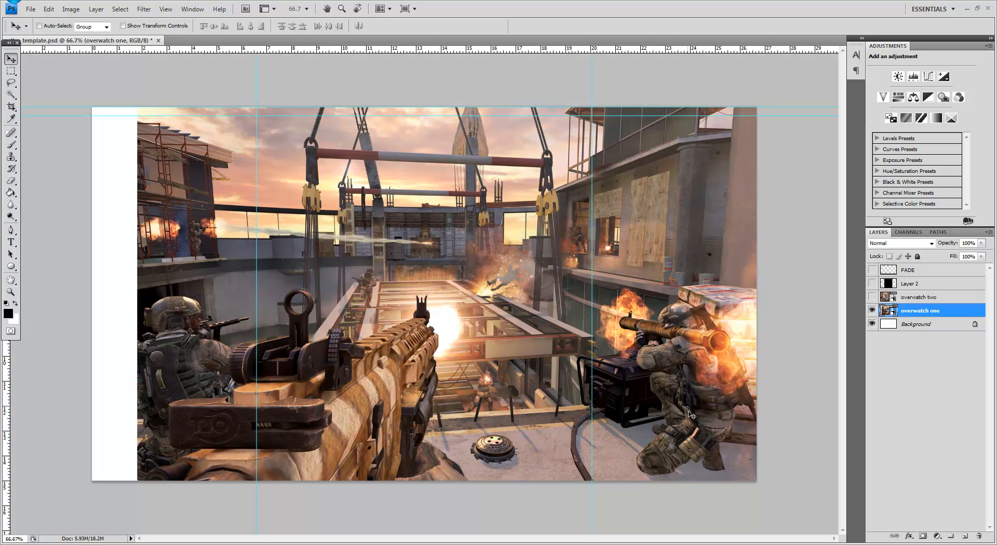
left_click(872, 297)
left_click(872, 310)
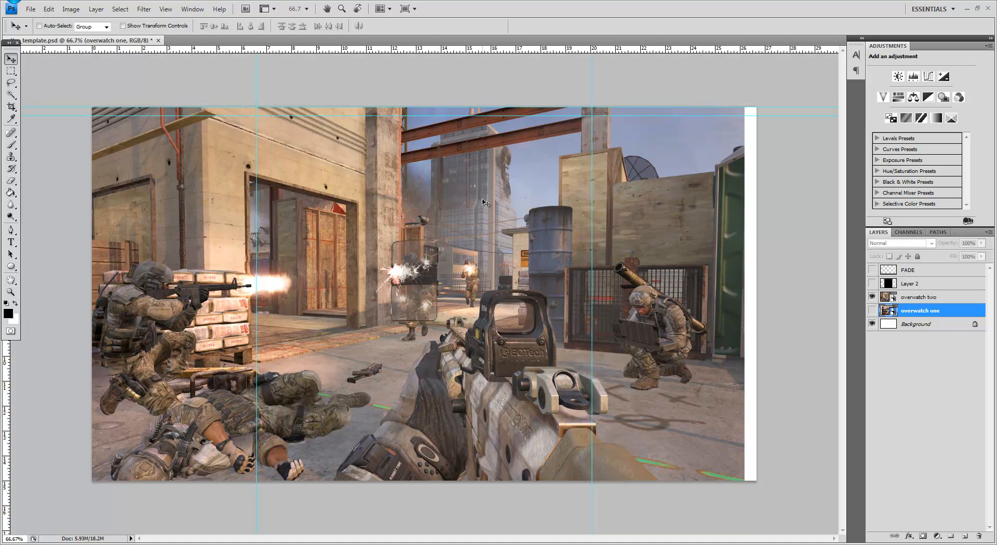
left_click(872, 297)
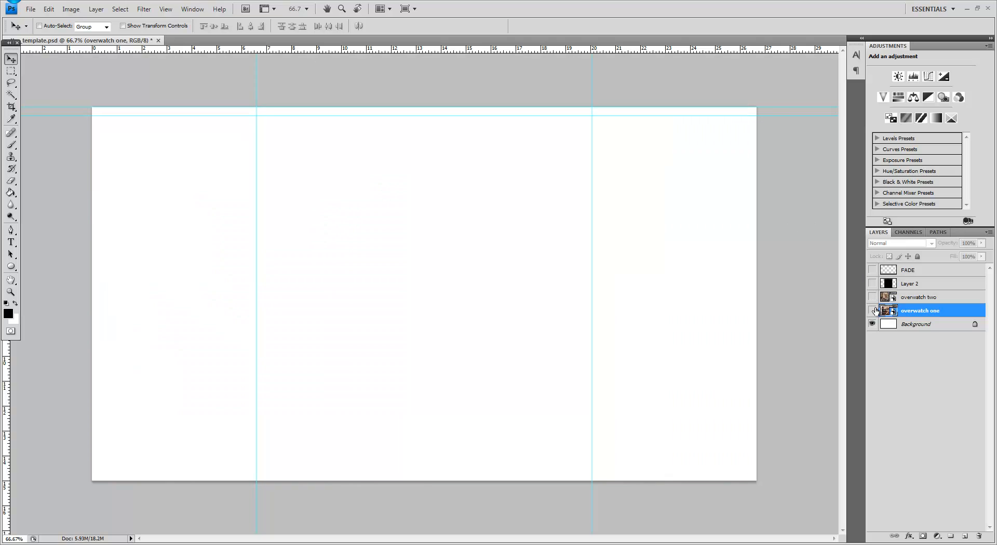
left_click(873, 310)
Step: Add a layer mask to overwatch one and draw a short foreground-to-transparent gradient rightward from the first vertical guide
left_click(10, 194)
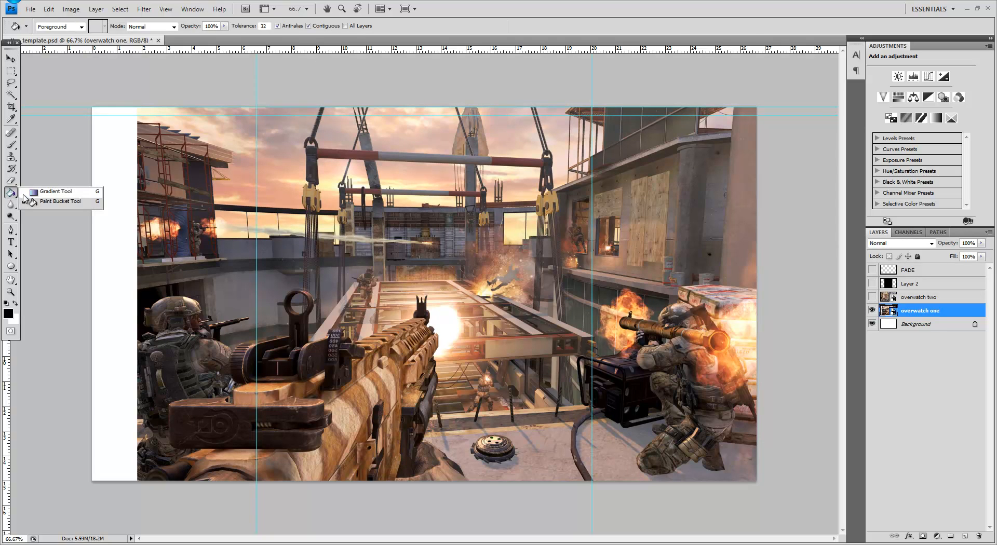
left_click(31, 192)
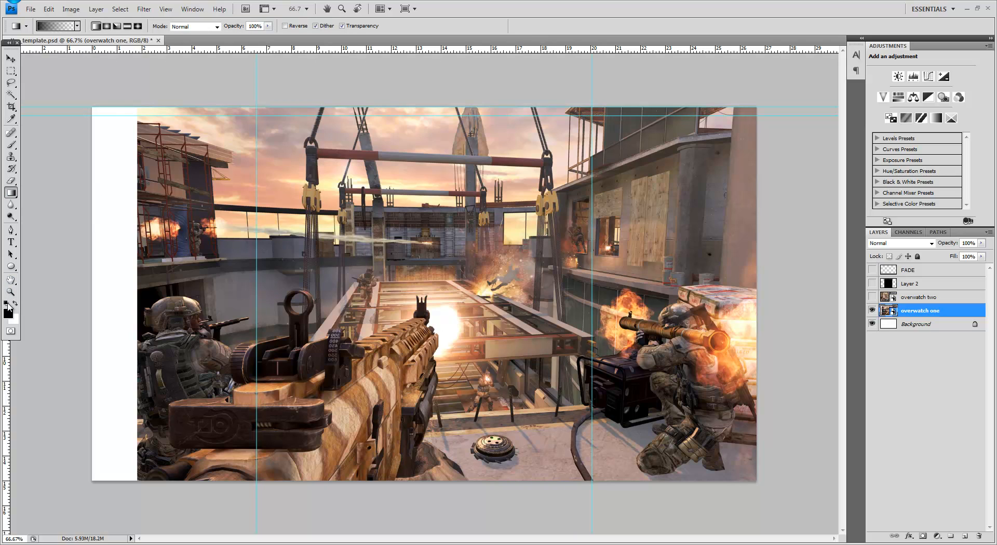
left_click(67, 26)
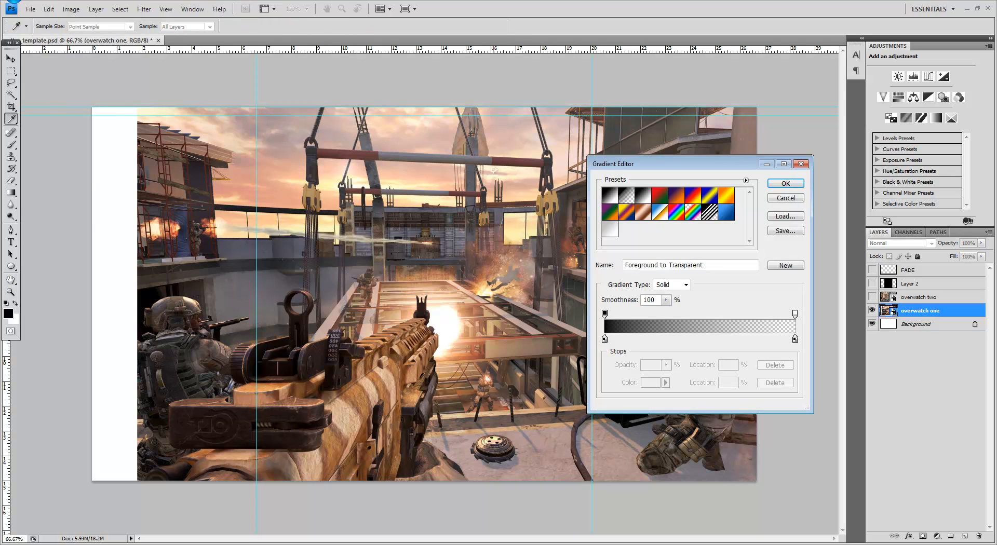
left_click(795, 198)
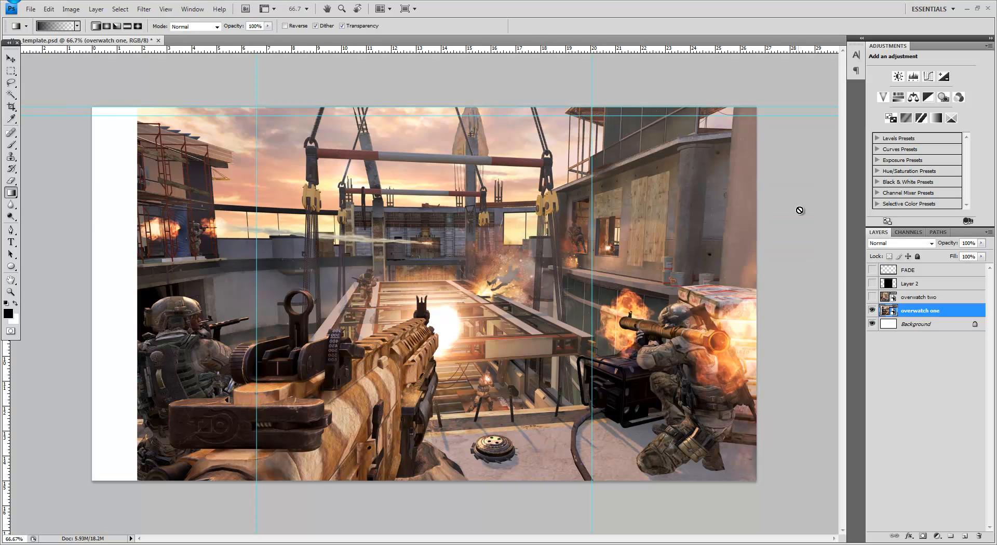
left_click(923, 537)
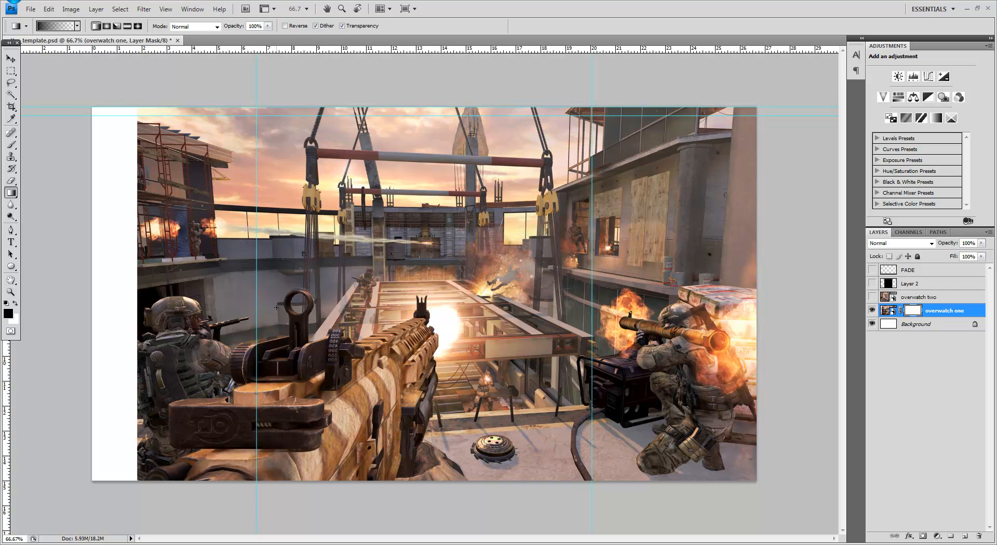
left_click_drag(257, 307, 276, 307)
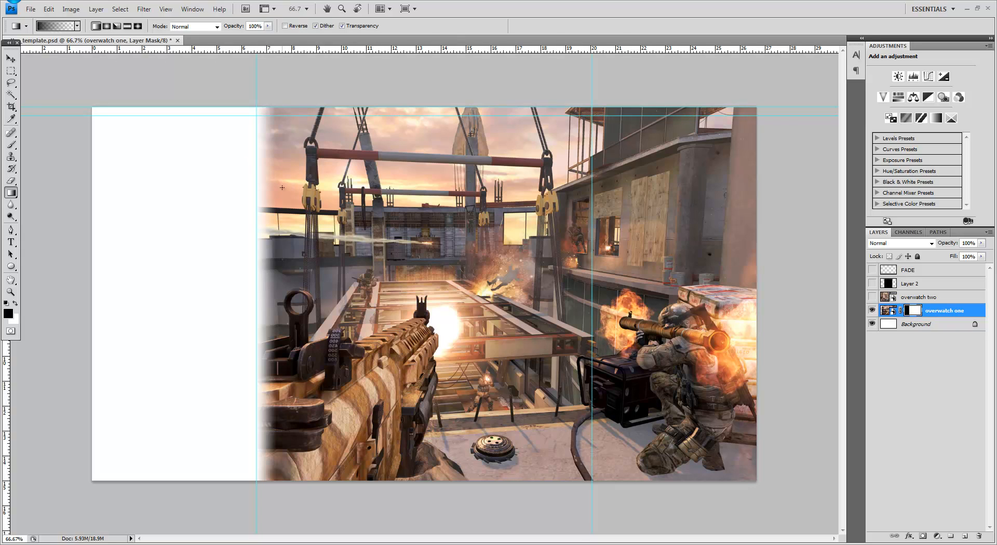
Step: Show the overwatch two layer and toggle Layer 2 on and off to check the images around the black centre
left_click(872, 284)
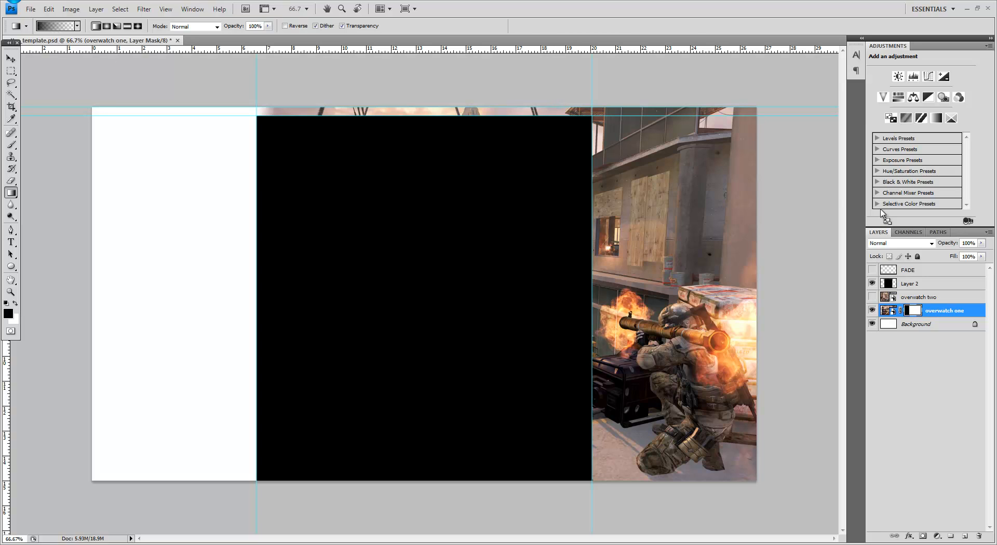
left_click(872, 298)
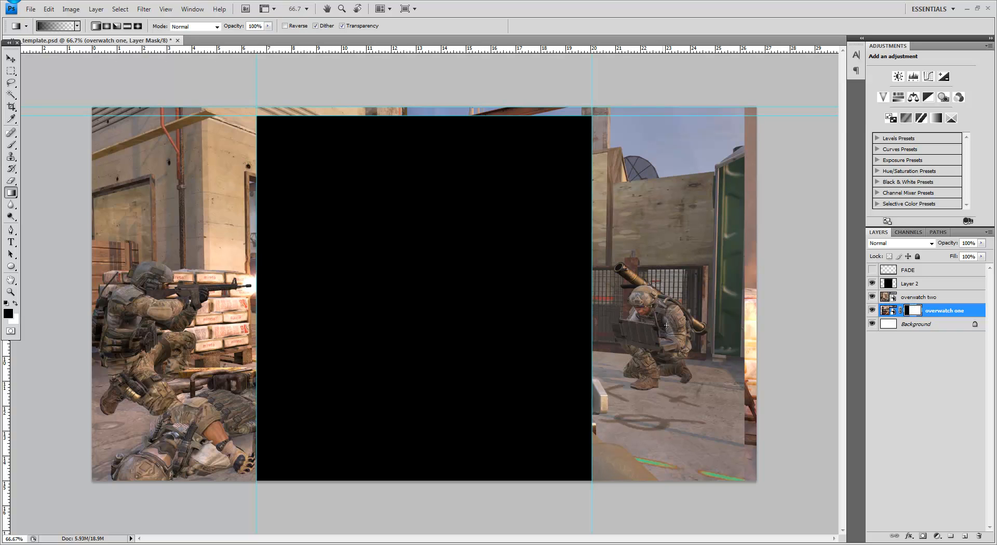
left_click(872, 283)
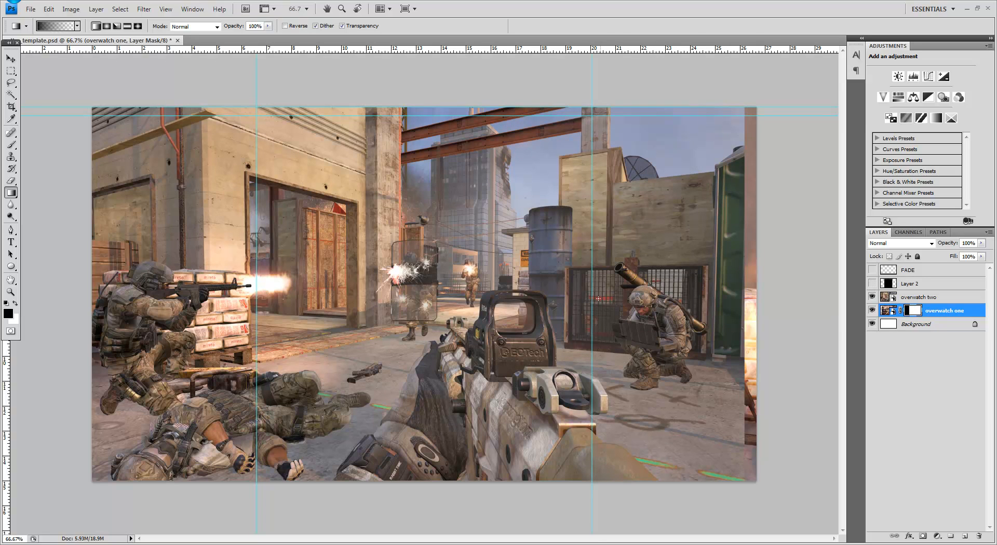
left_click_drag(591, 298, 323, 298)
left_click_drag(257, 291, 257, 291)
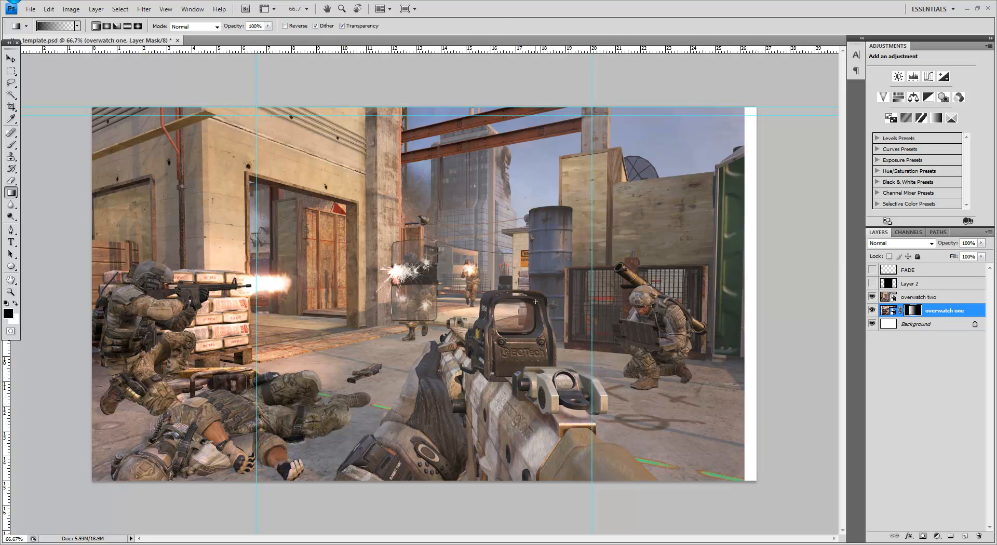
key("ctrl+z")
Step: Add a layer mask to overwatch two and fade its right side out with a gradient spanning the two vertical guides
left_click(953, 300)
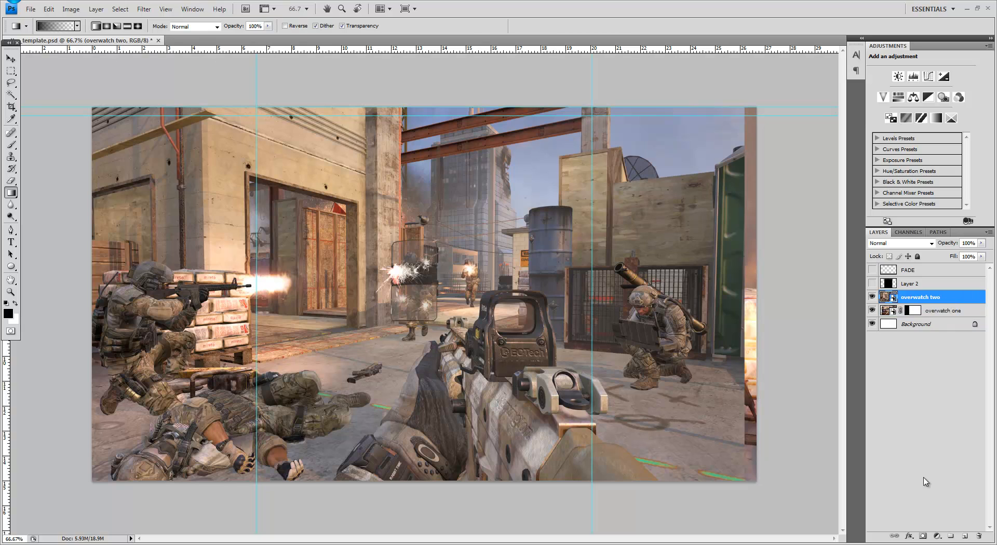
left_click(923, 536)
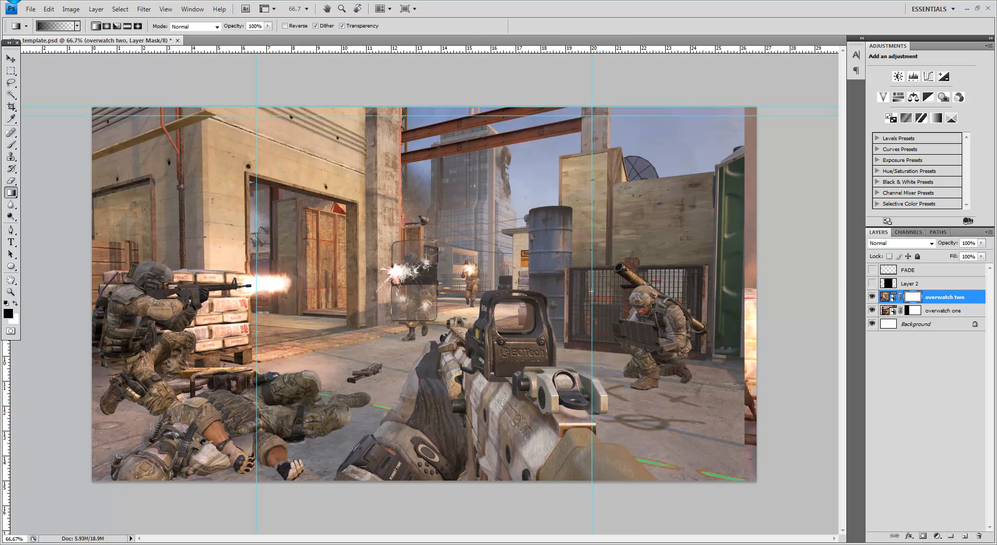
left_click_drag(256, 295, 593, 295)
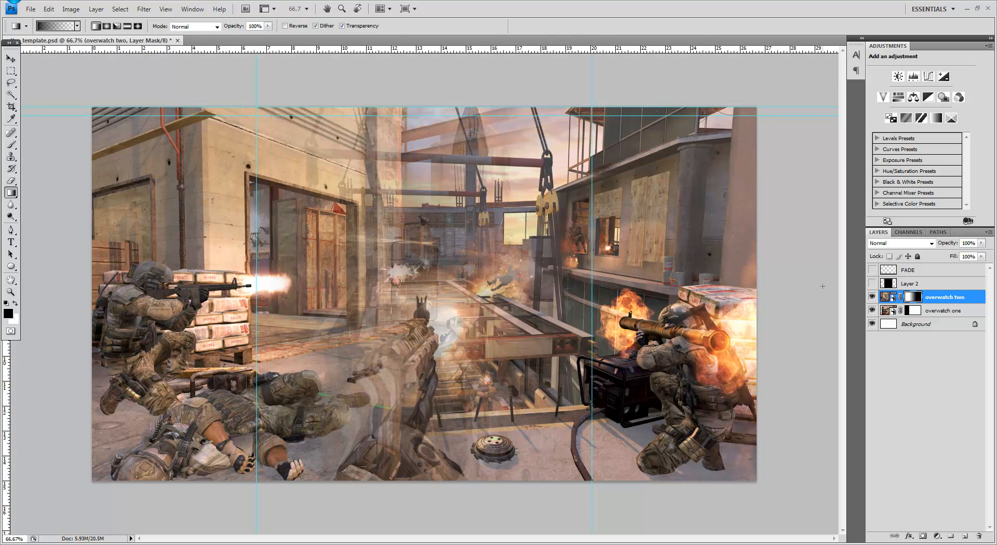
Step: Show Layer 2 and fill the Background layer with black using the Paint Bucket
left_click(872, 284)
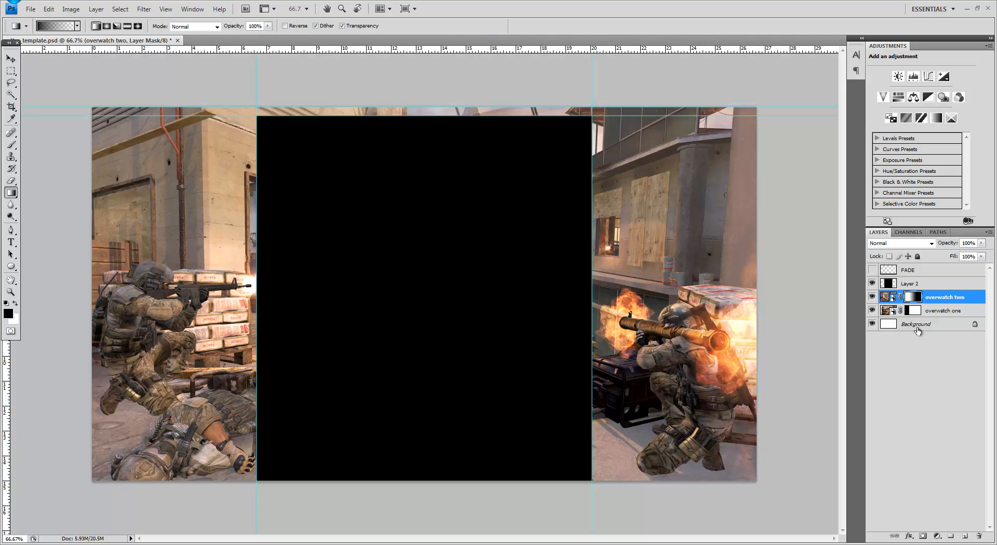
left_click(935, 325)
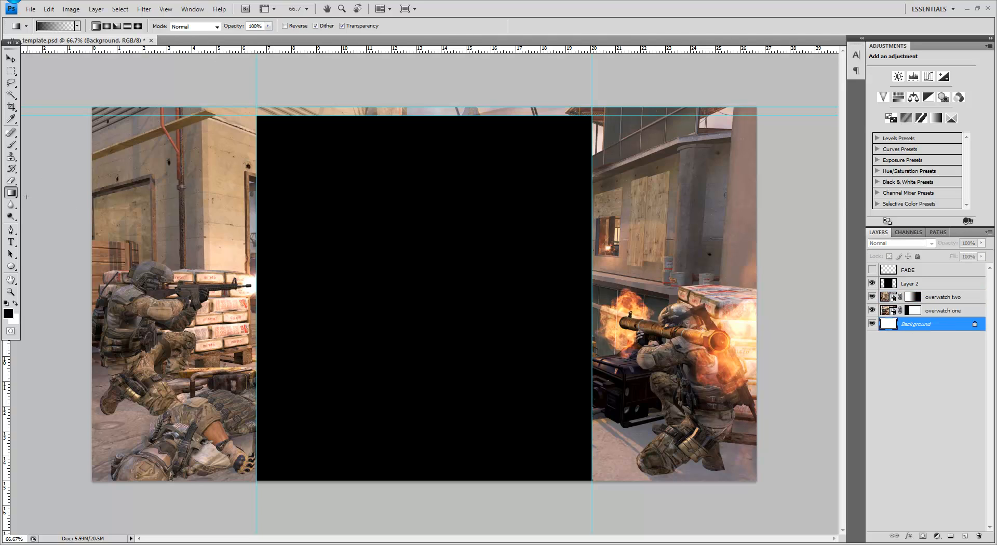
right_click(11, 193)
left_click(96, 205)
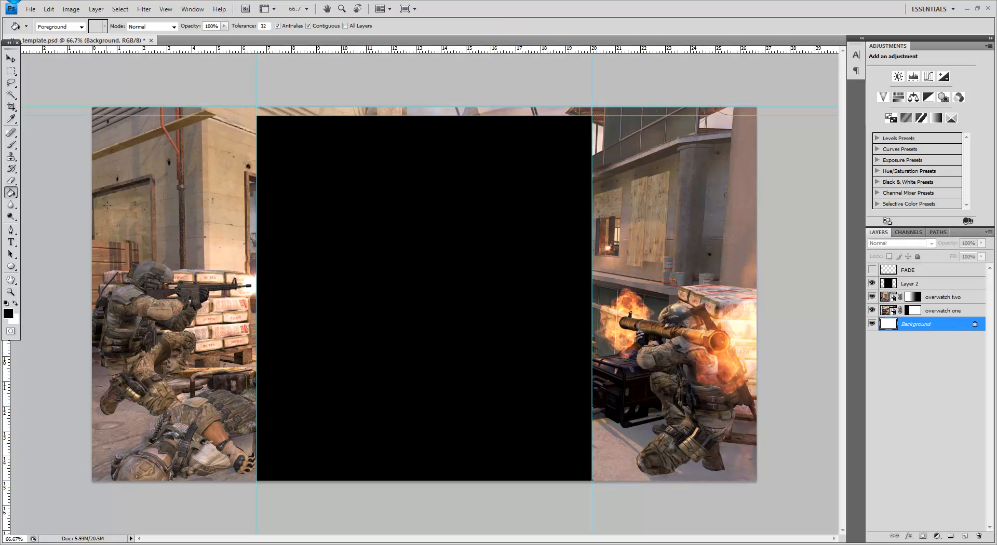
left_click(599, 285)
Step: Create a new layer above Layer 2 and fill it with black
left_click(945, 287)
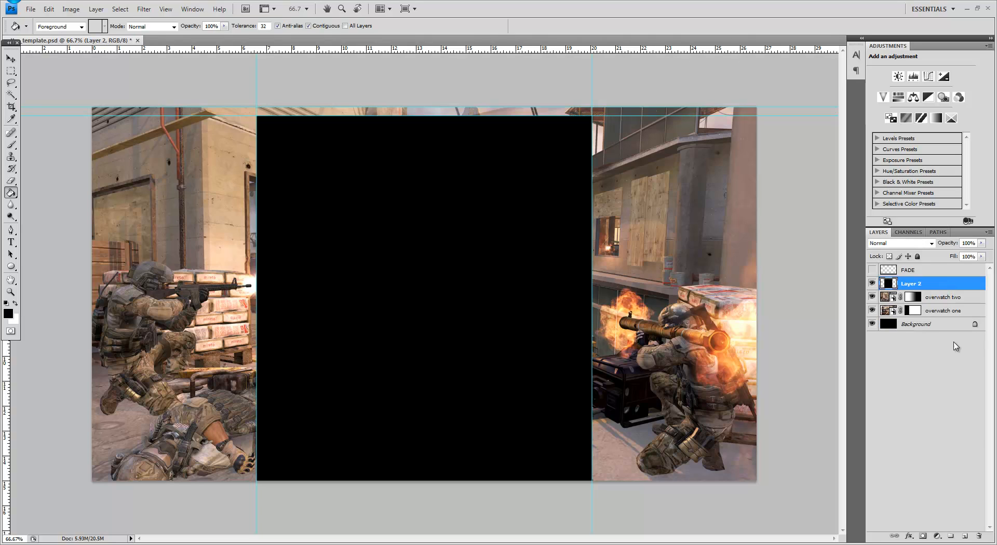
left_click(966, 537)
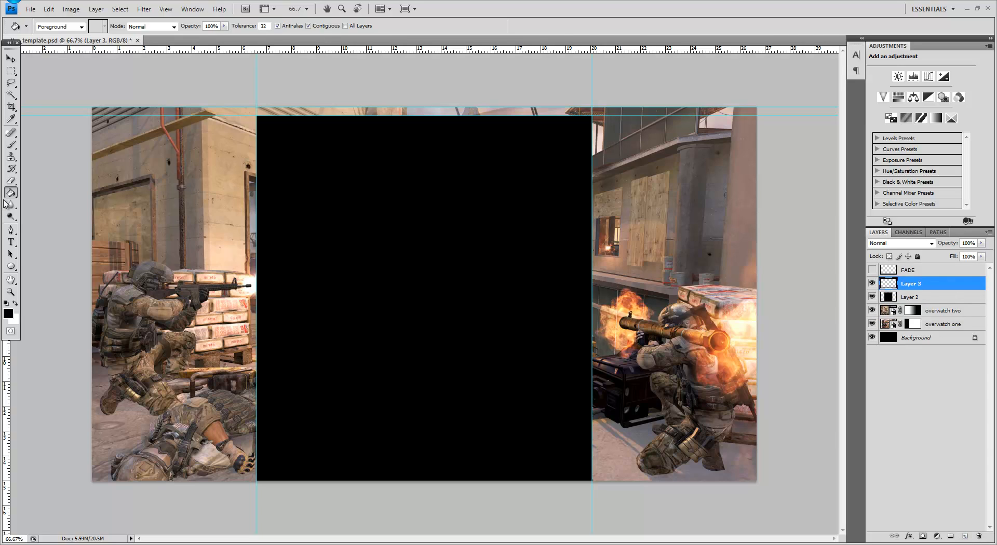
left_click(227, 190)
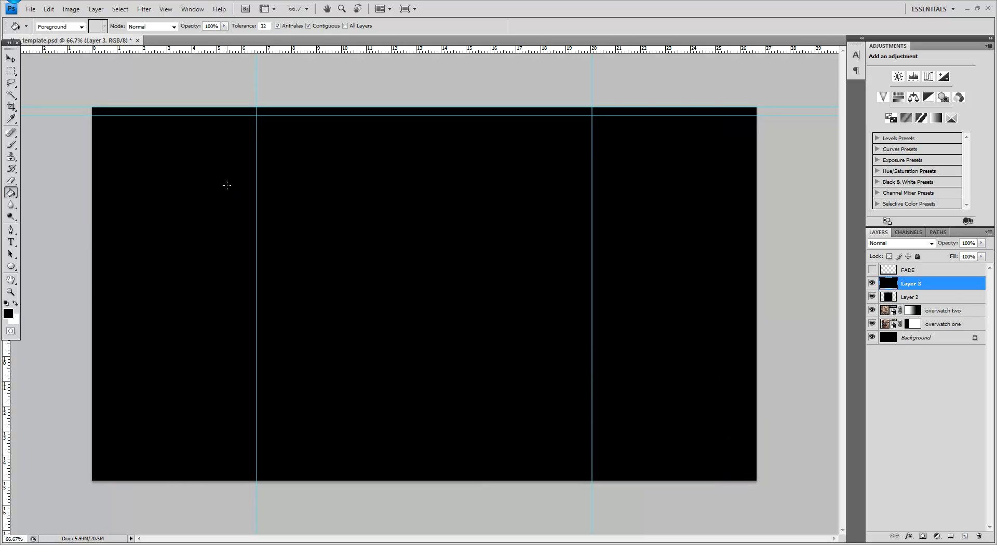
Step: Duplicate the black-filled Layer 3 and scale the copy to 90% width and 90% height
key("ctrl+j")
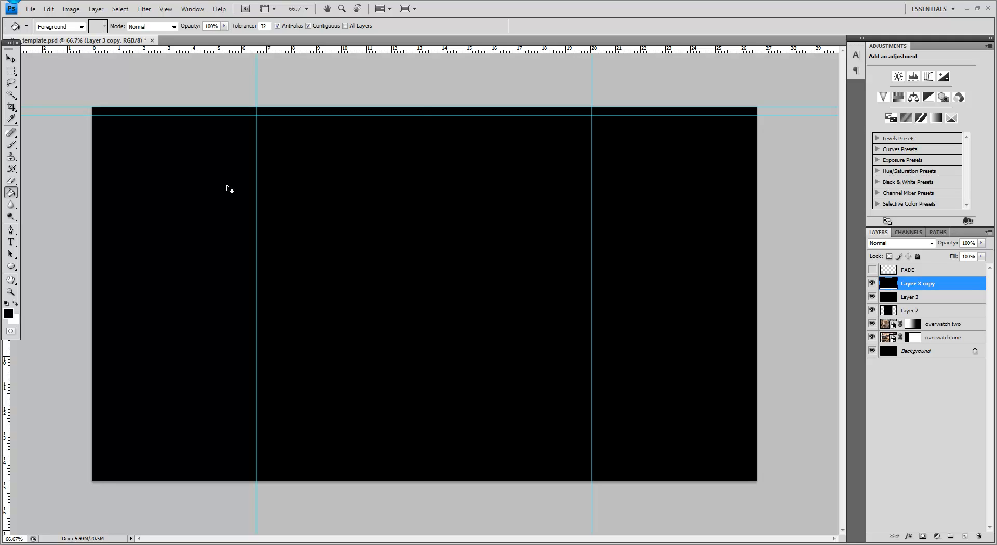
key("ctrl+t")
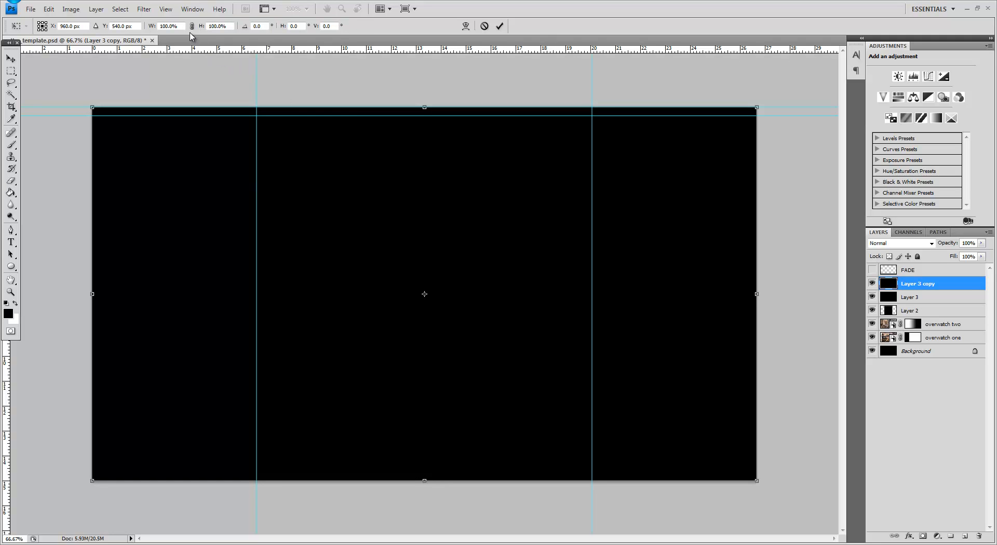
left_click(159, 26)
type("90")
key("Return")
left_click(211, 25)
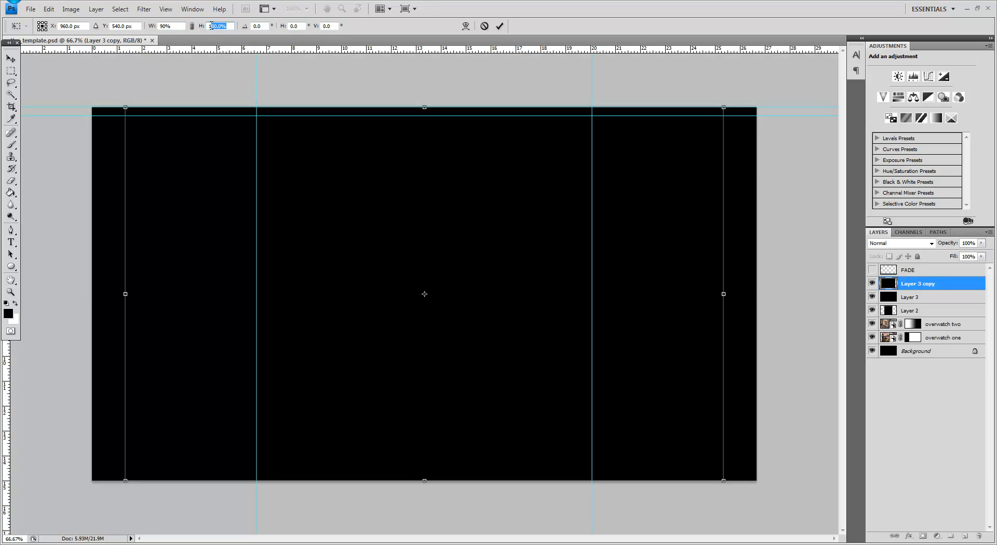
type("90")
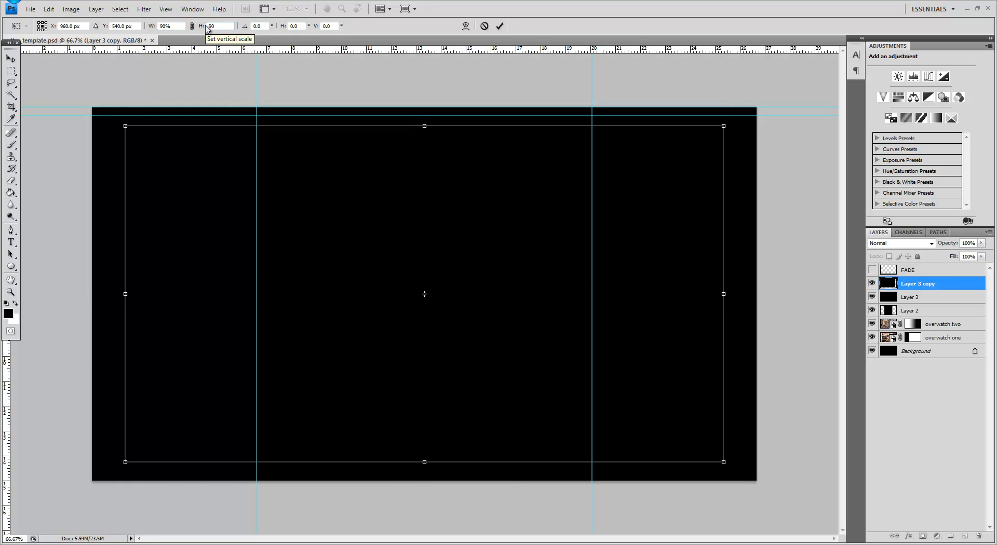
key("Return")
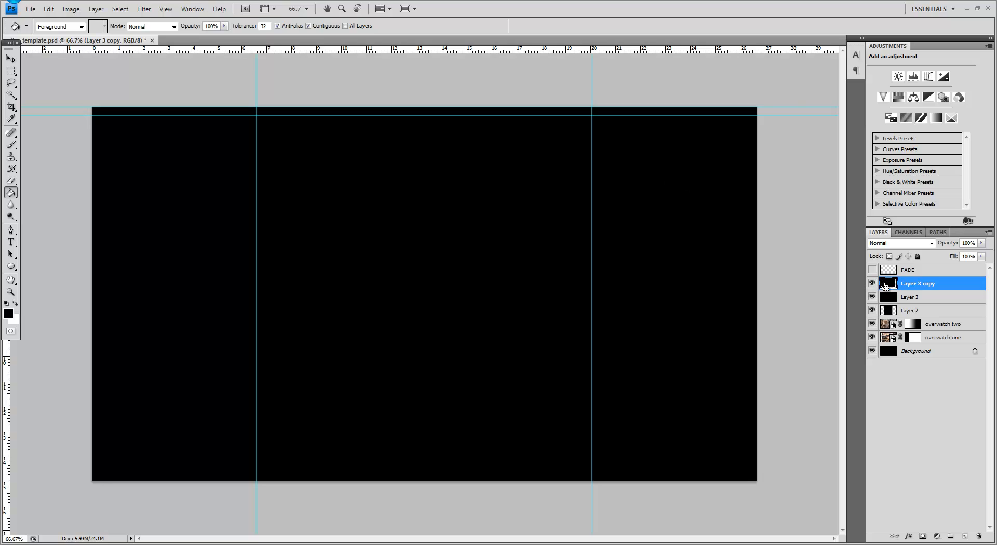
Step: Delete the scaled copy's area from Layer 3 to leave a black frame, hiding the copy and clearing the selection
left_click(890, 286, "ctrl")
left_click(897, 297)
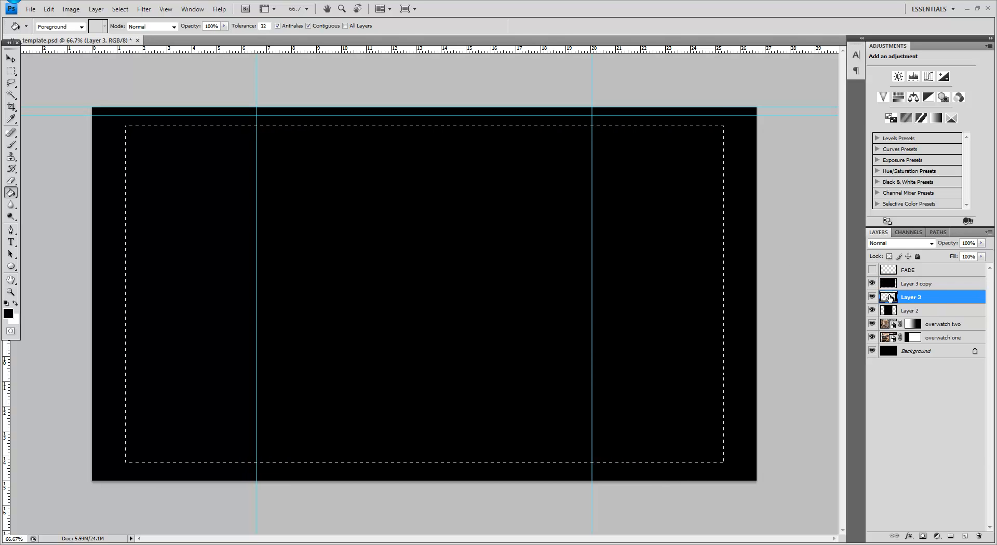
key("Delete")
left_click(872, 284)
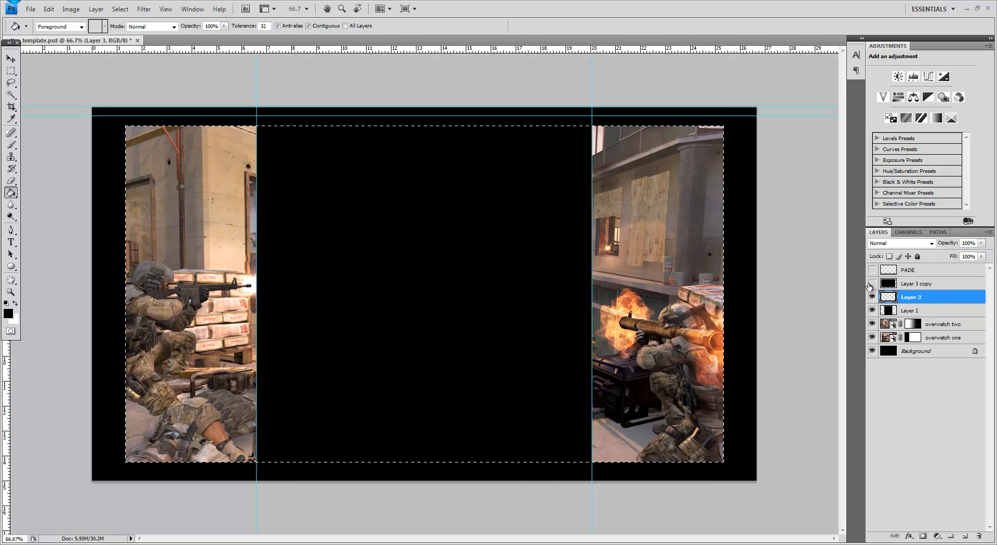
left_click(11, 71)
left_click(91, 111)
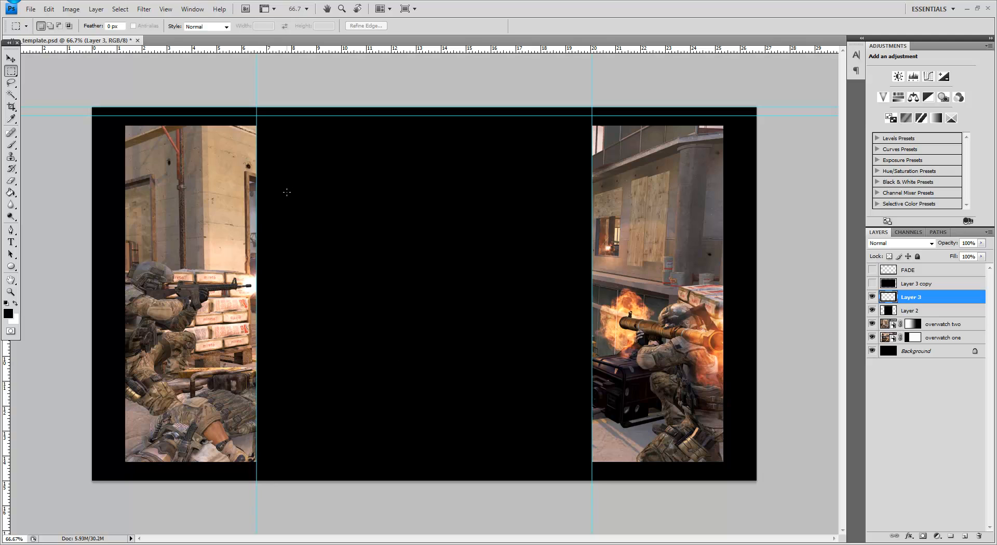
Step: Apply a Gaussian Blur with a 250-pixel radius to the black frame on Layer 3
left_click(144, 10)
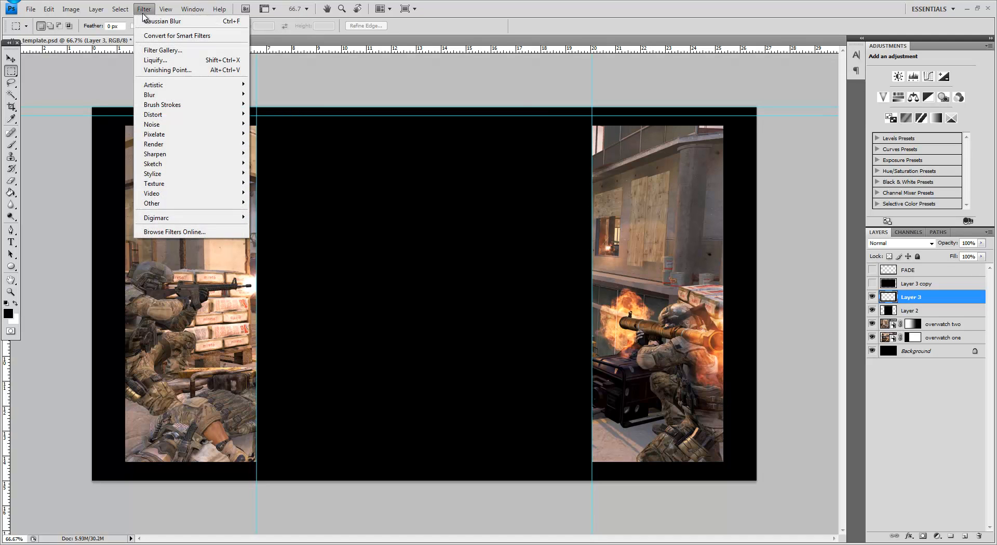
mouse_move(154, 95)
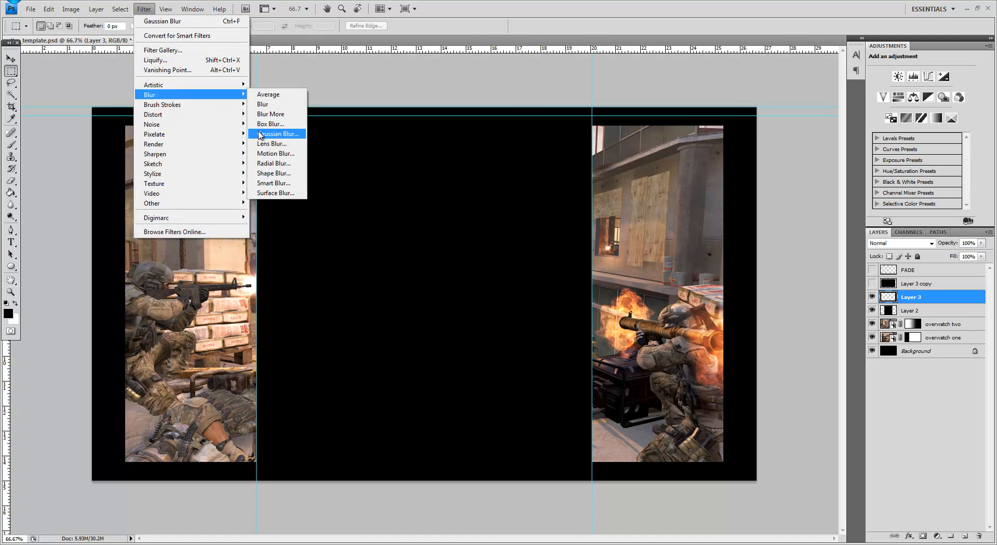
left_click(275, 134)
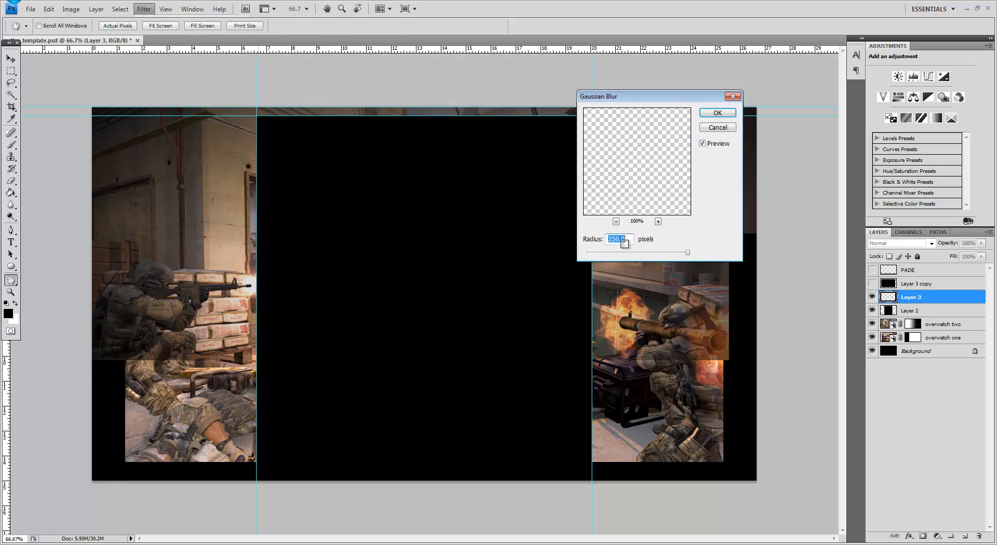
left_click(726, 115)
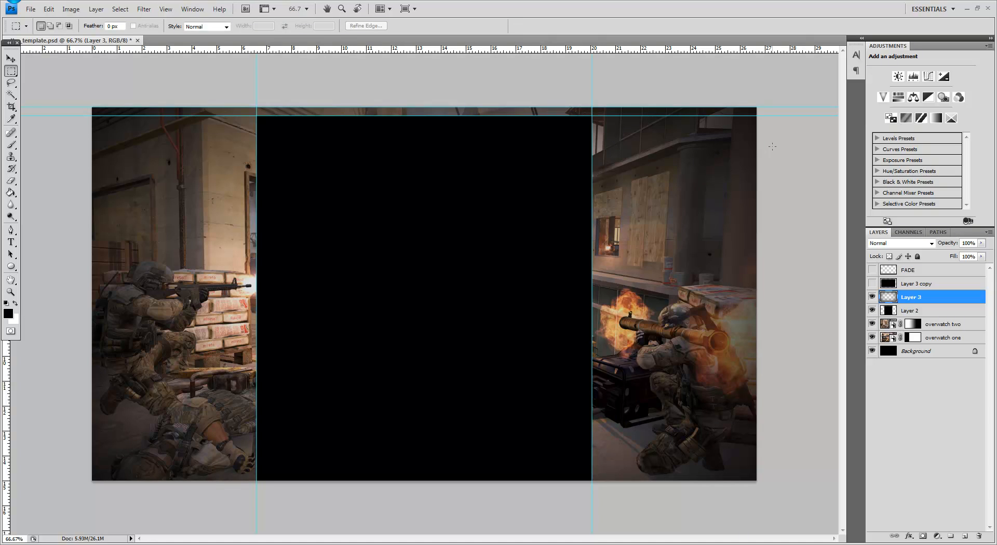
Step: Hide Layer 2, overwatch two and overwatch one to isolate the blurred frame over the Background
left_click(873, 311)
left_click(873, 324)
left_click(873, 338)
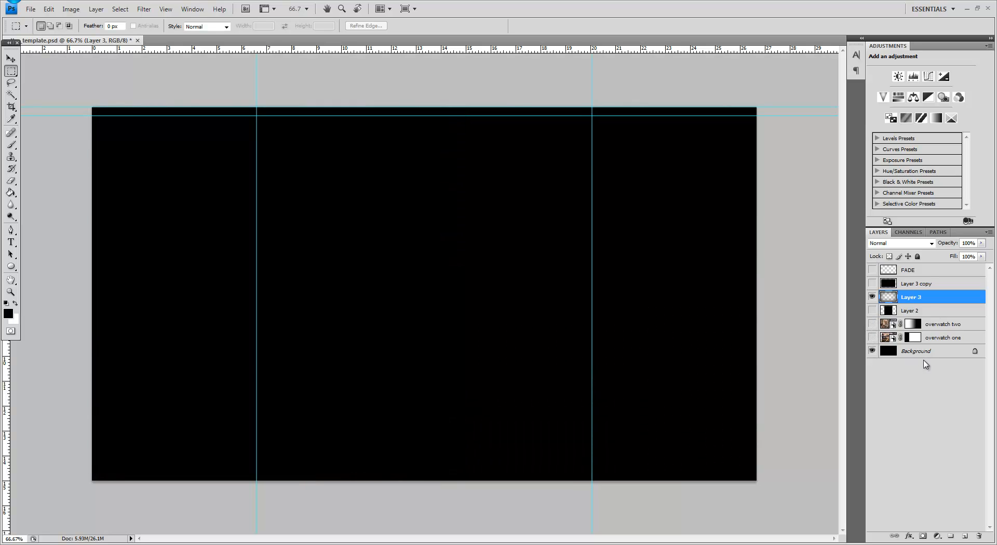
Step: Fill the Background with white to inspect the blurred vignette, and refill it with black
left_click(923, 353)
left_click(11, 193)
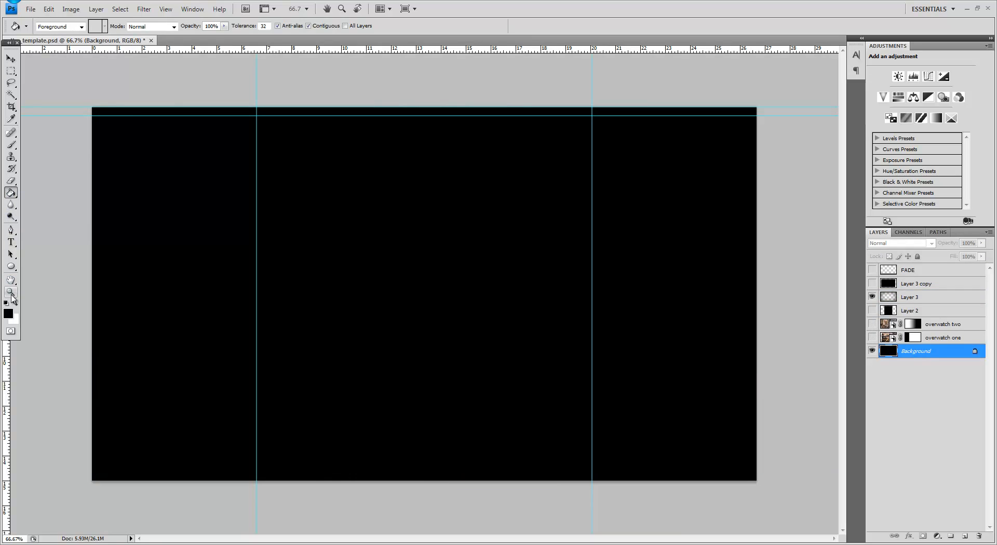
left_click(14, 301)
left_click(118, 293)
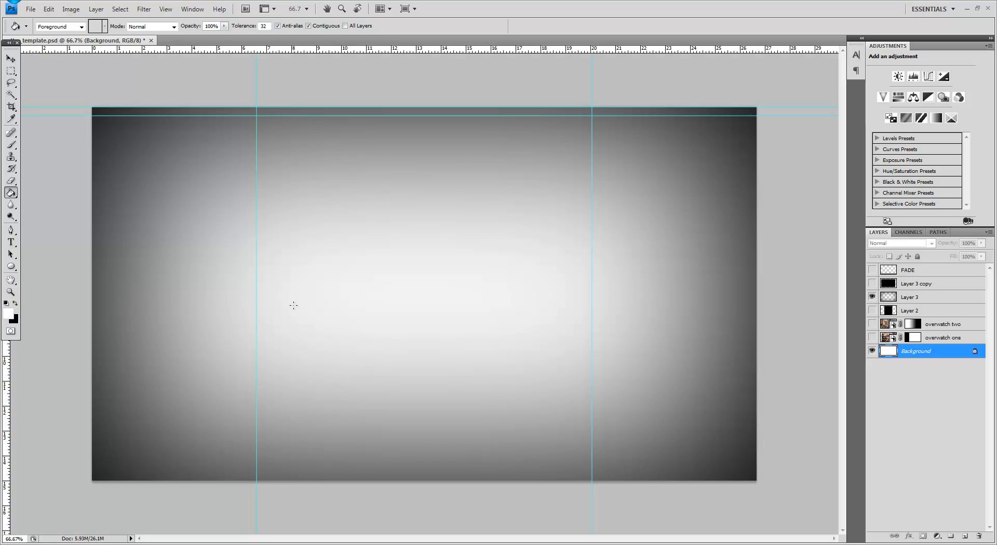
left_click(15, 303)
left_click(159, 293)
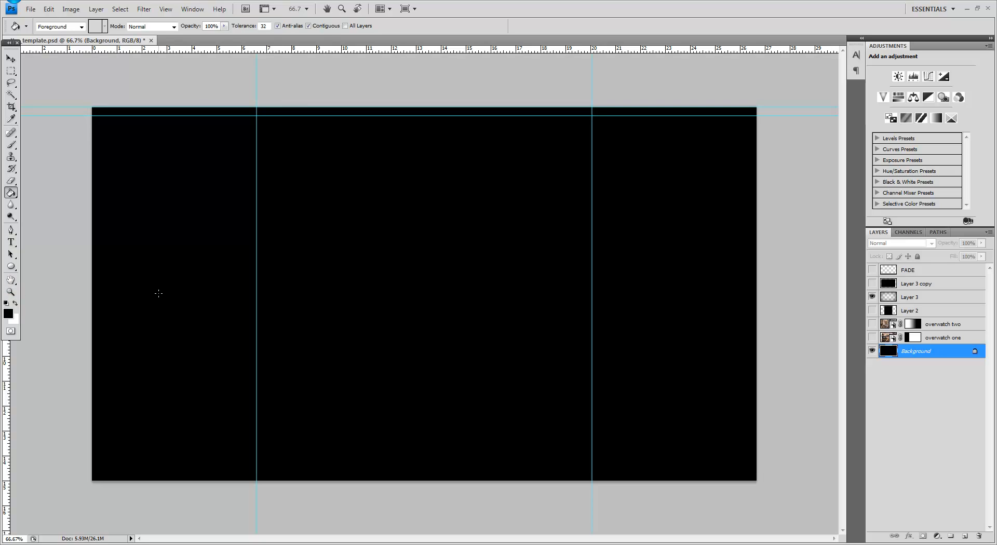
Step: Show the overwatch one, overwatch two and Layer 2 layers again beneath the blurred black frame
left_click(11, 60)
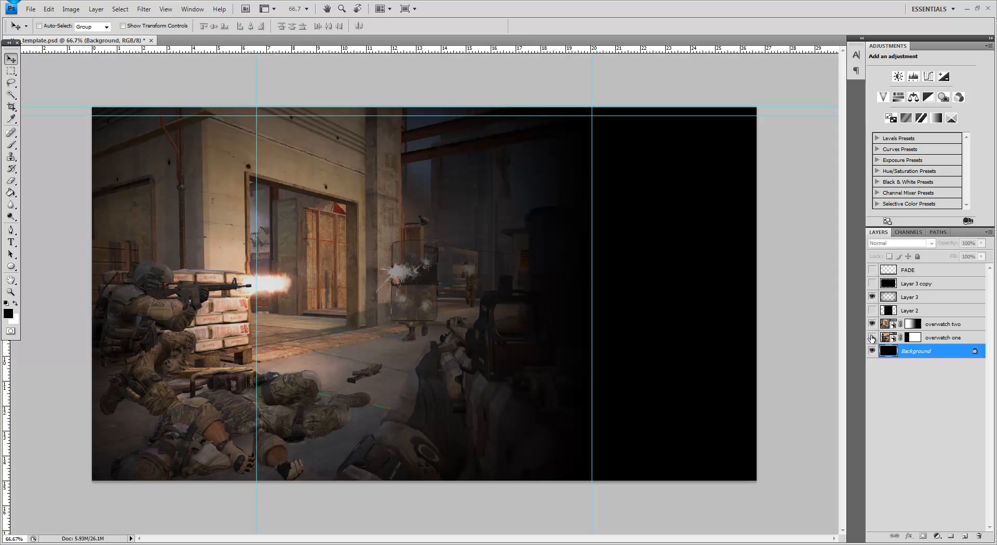
left_click(872, 338)
left_click(872, 325)
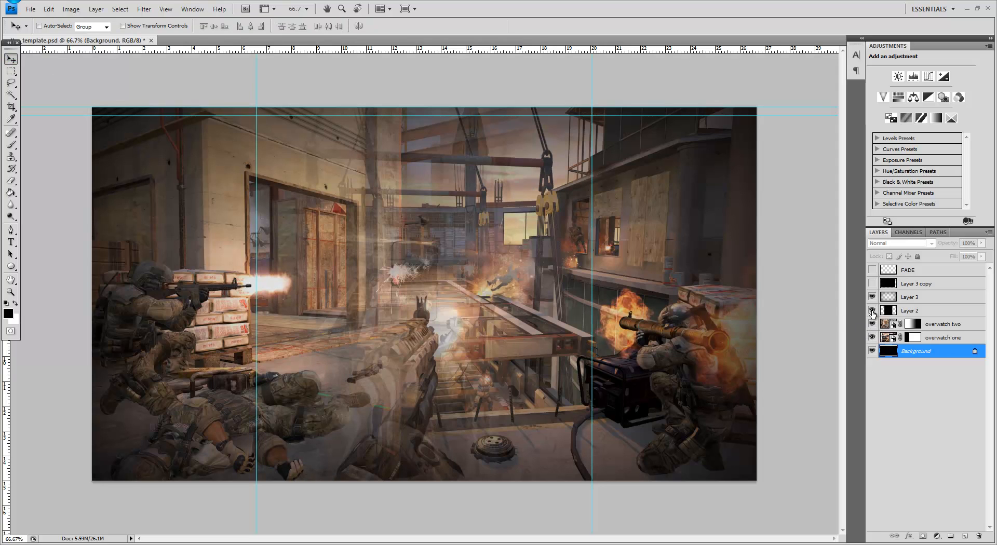
left_click(872, 311)
Step: Set the opacity of the overwatch one layer to 50%
left_click(955, 323)
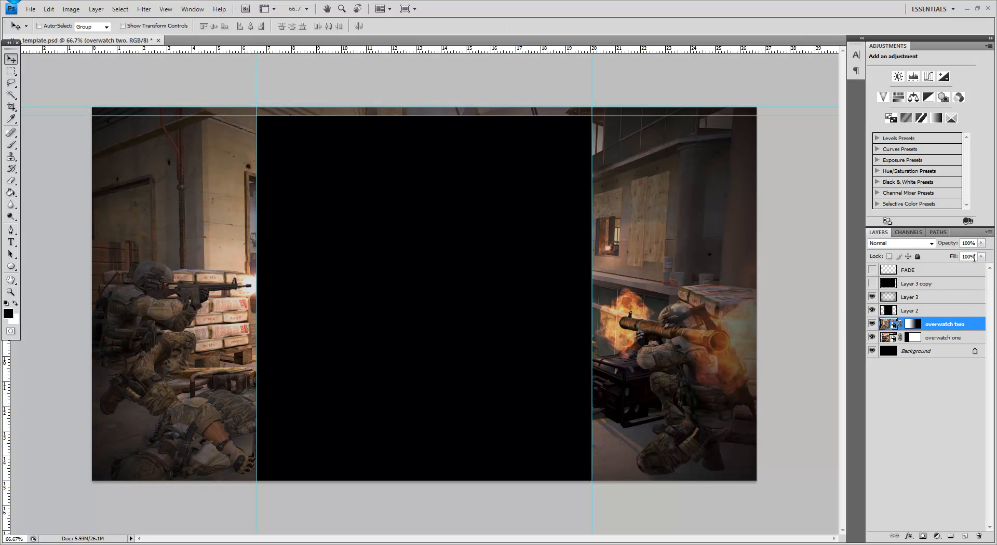
left_click(967, 338)
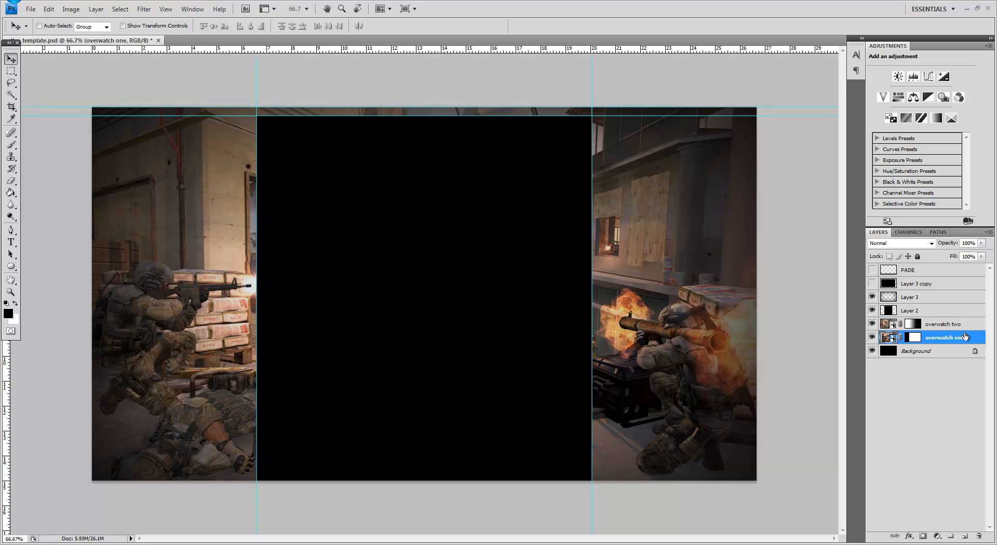
left_click(969, 243)
type("50")
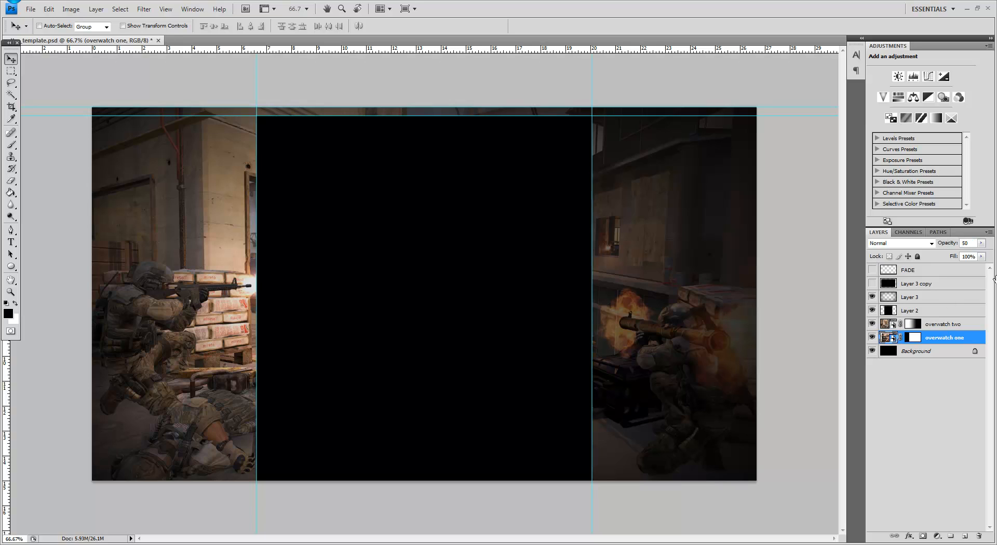
left_click(982, 243)
mouse_move(963, 260)
left_mouse_down()
mouse_move(979, 257)
mouse_move(958, 245)
left_mouse_up()
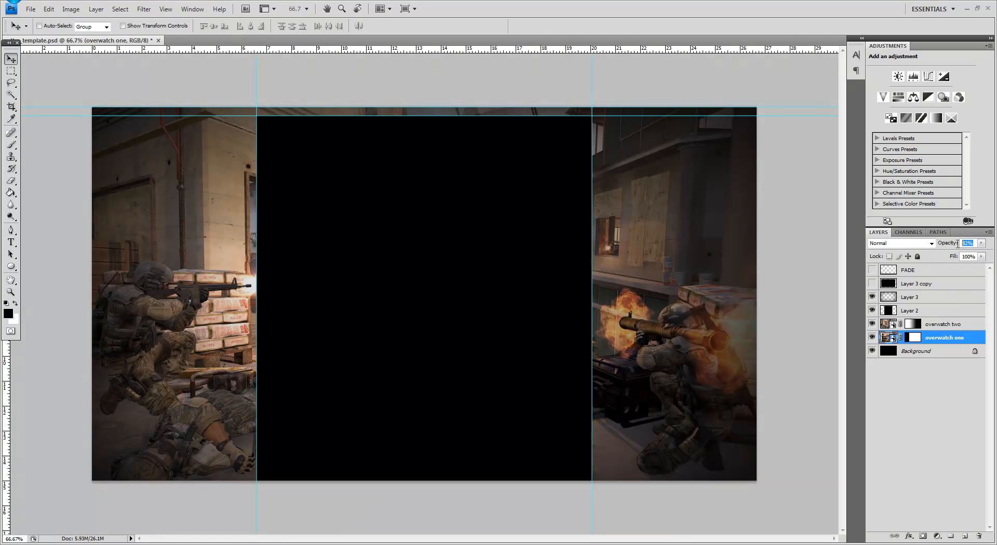
type("50")
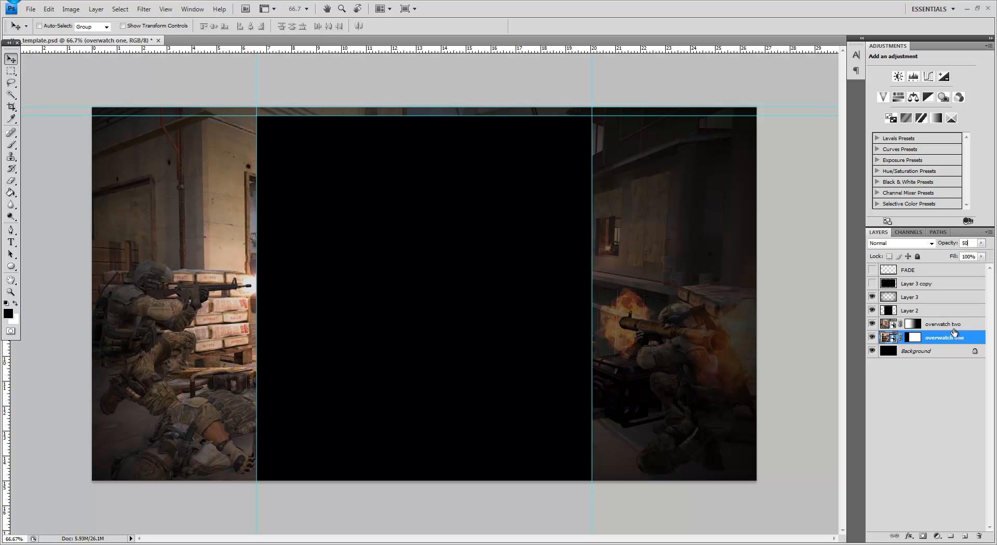
Step: Set the opacity of the overwatch two layer to 50% and make the FADE layer visible
left_click(950, 326)
left_click_drag(976, 244, 963, 243)
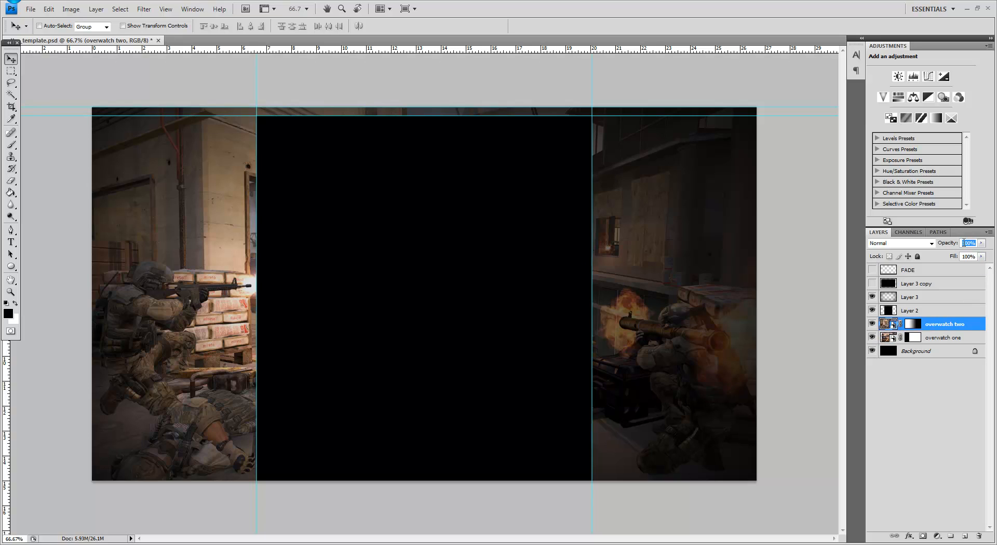
type("30")
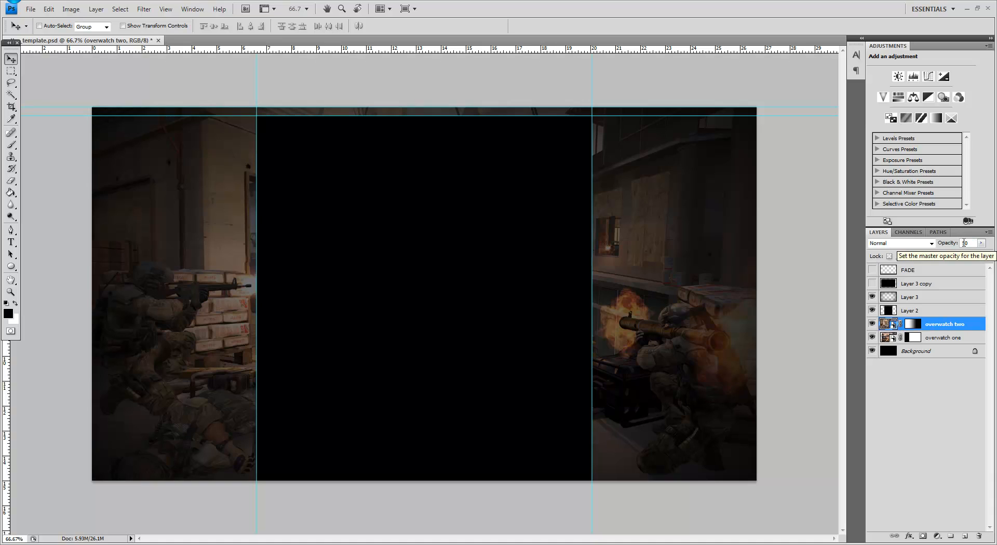
left_click(872, 270)
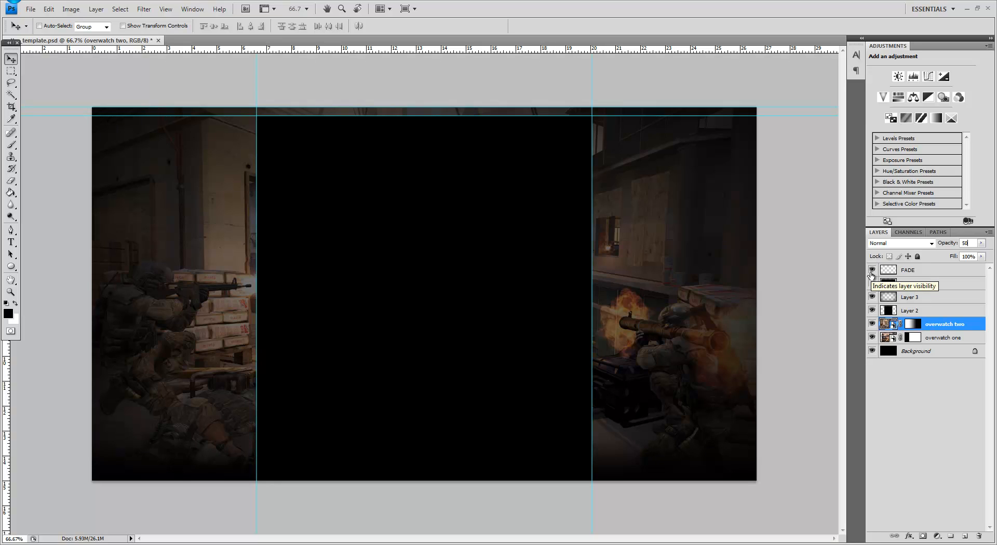
Step: Preview a pink Color Overlay on the FADE layer at 100% opacity and turn the effect back off
double_click(955, 270)
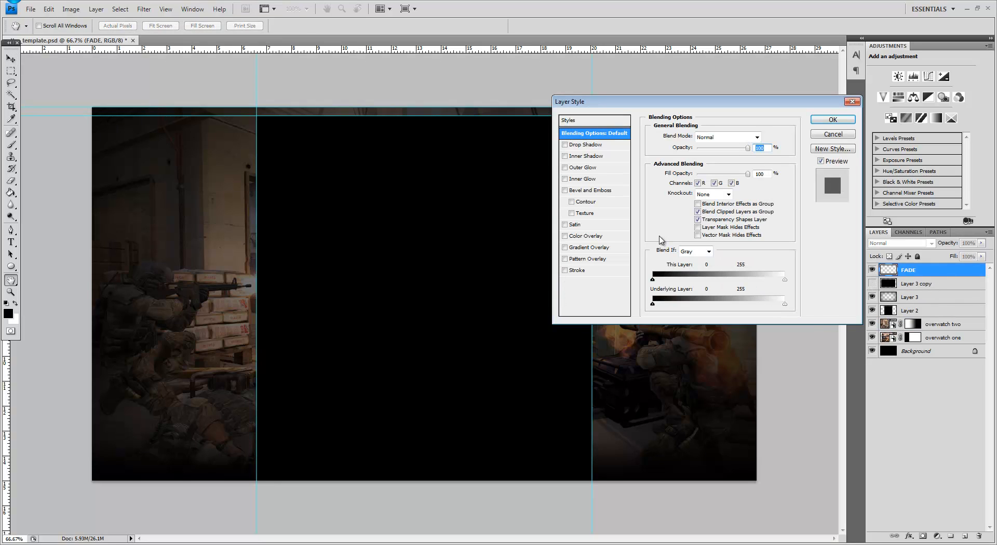
left_click(598, 236)
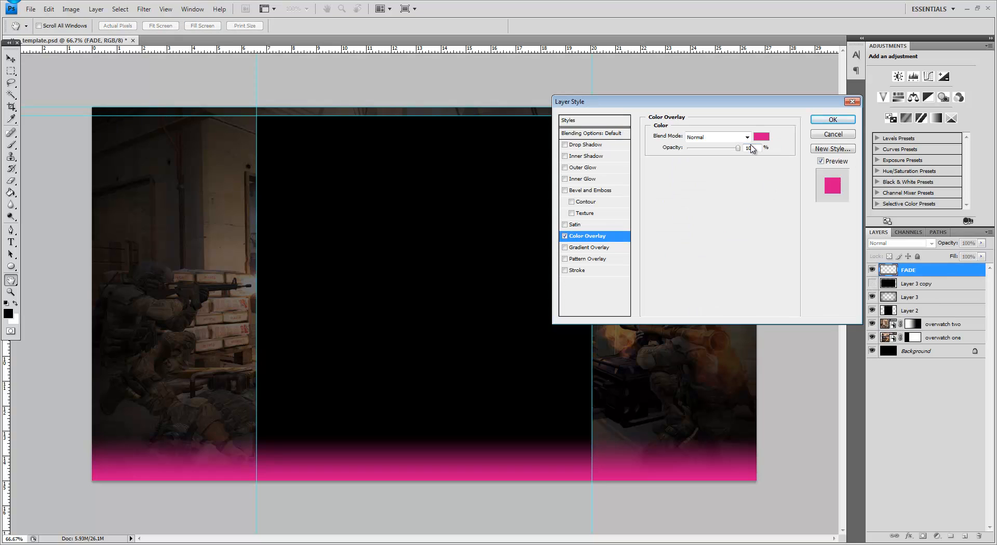
left_click(565, 237)
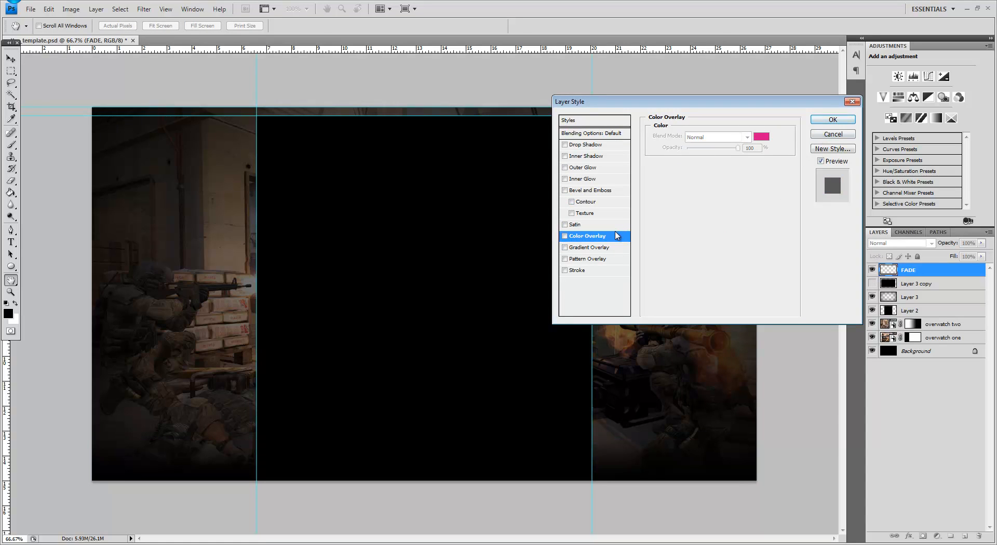
Step: Try a bright blue (#00d2ff) Color Overlay on the FADE layer, discard the colour, and close the layer style with the overlay disabled
left_click(585, 238)
left_click(761, 138)
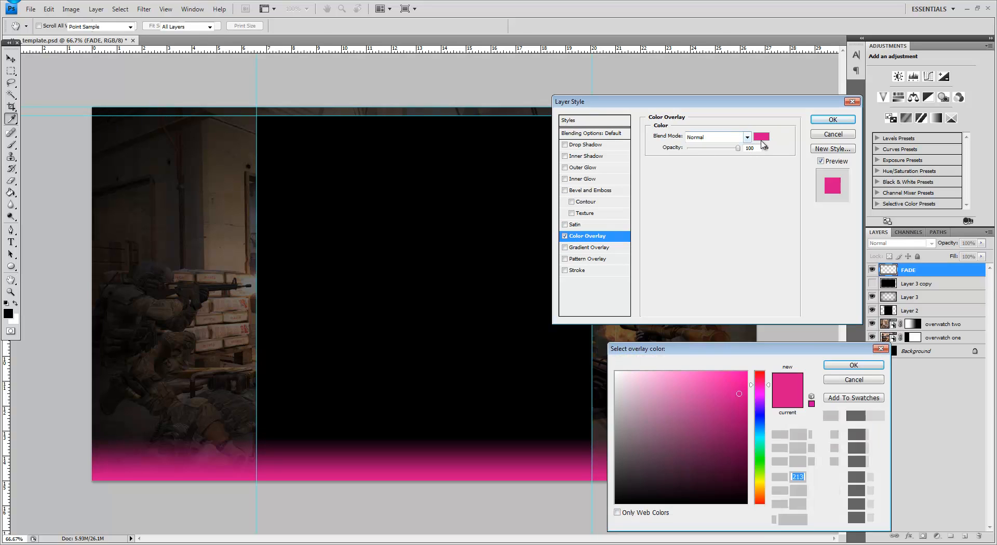
type("255")
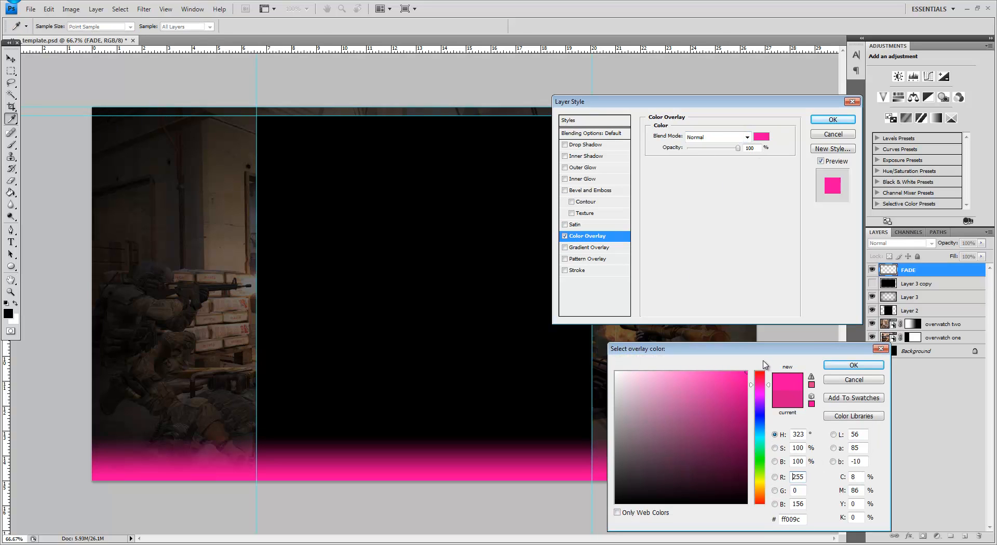
left_click_drag(762, 411, 763, 438)
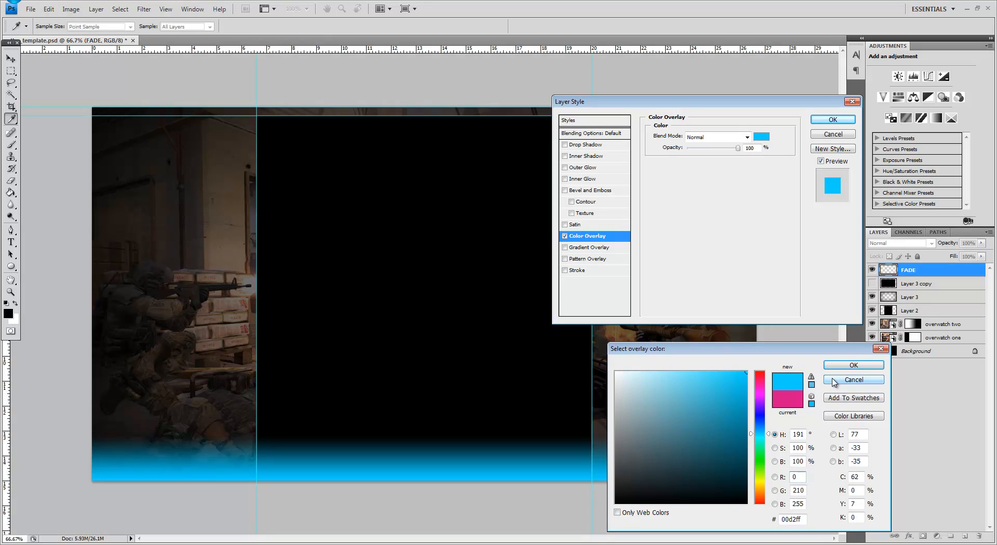
left_click(834, 383)
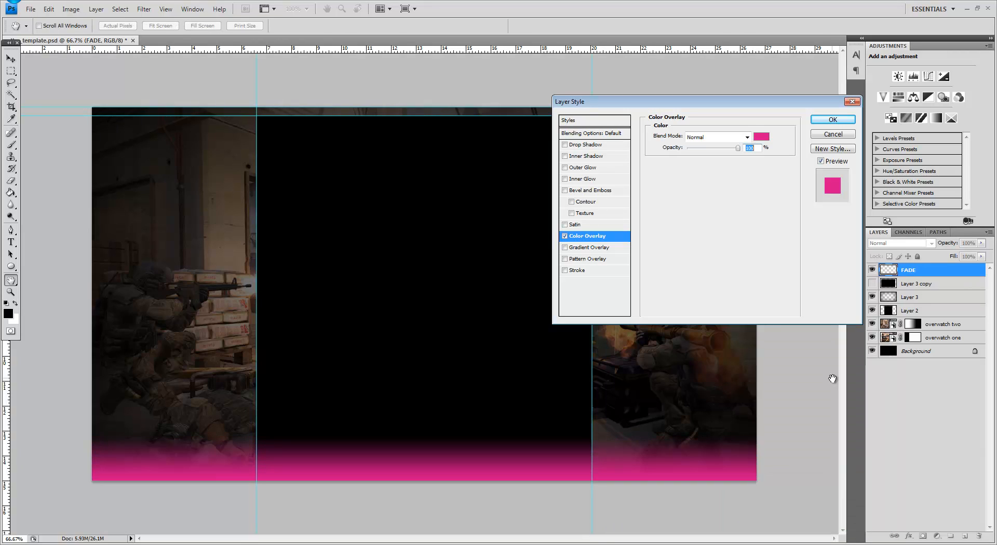
left_click(564, 236)
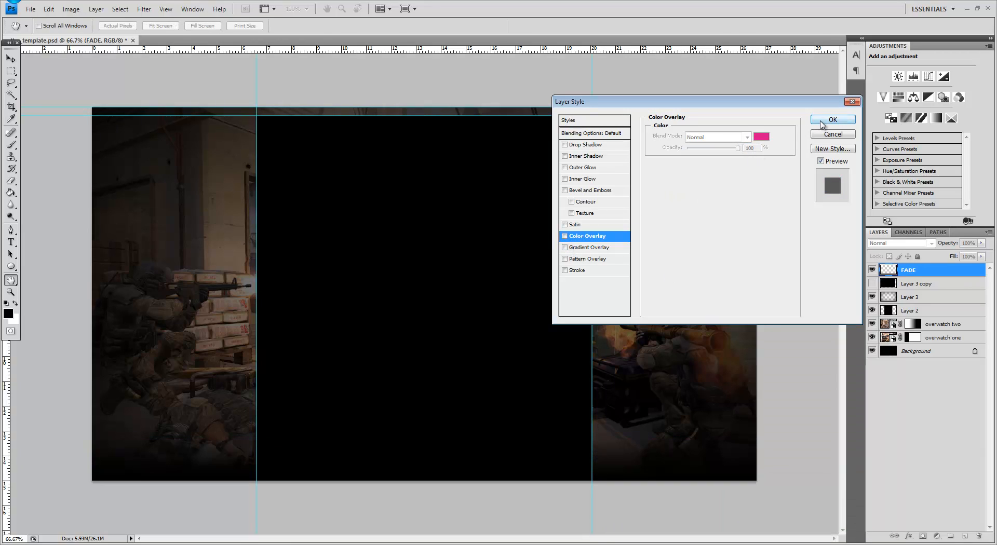
left_click(823, 124)
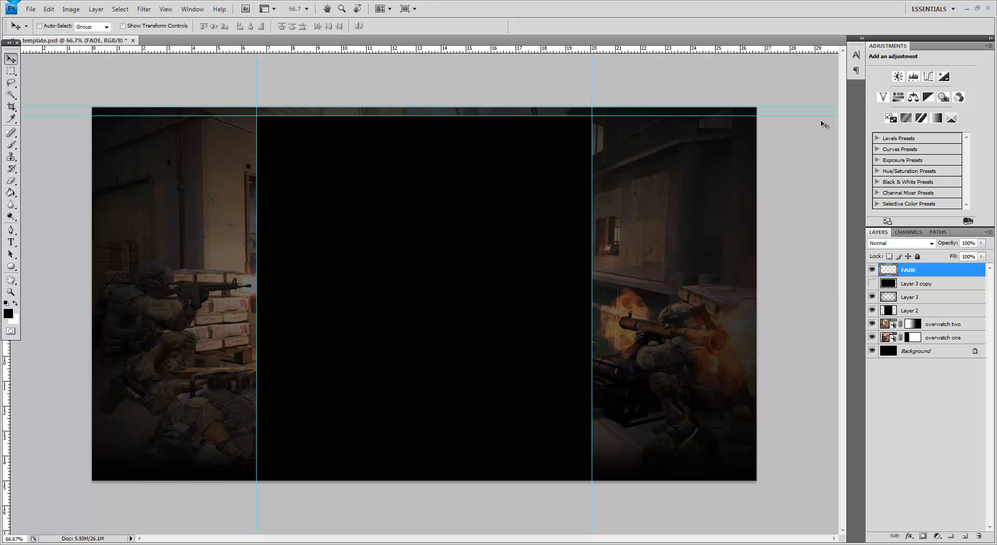